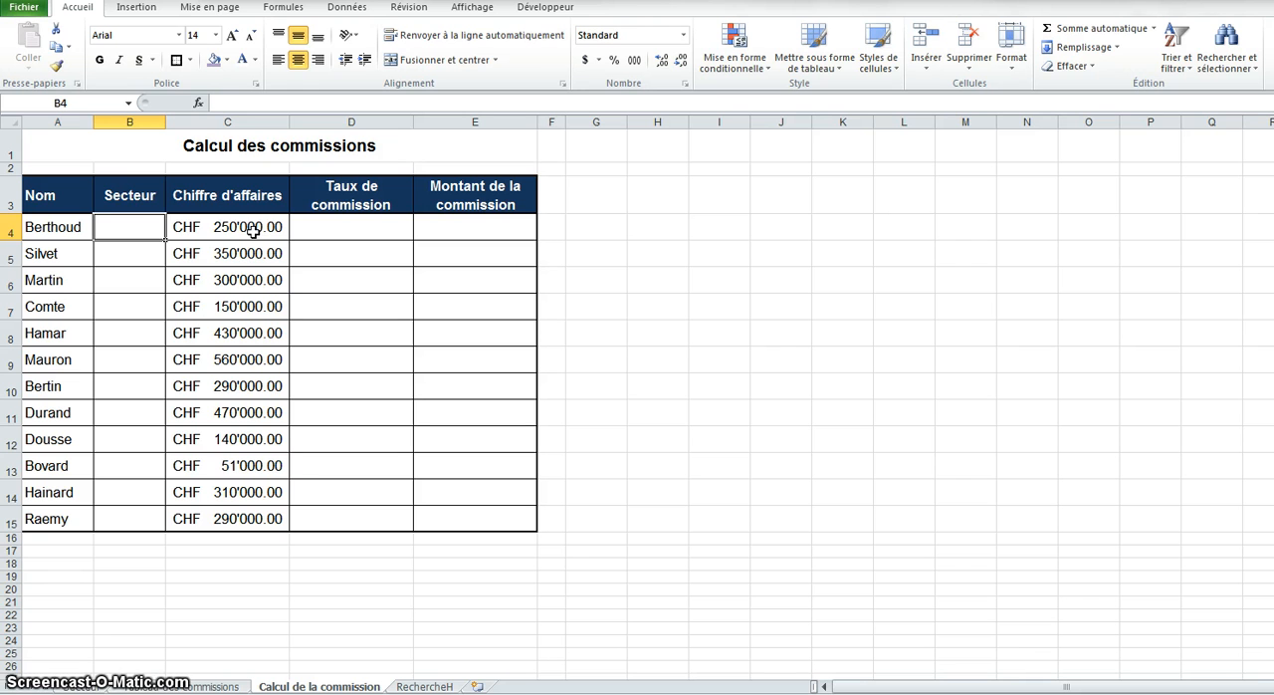
Review the sector-per-employee sheet and the commission rate sheet, then return to the commission calculation sheet
click(136, 216)
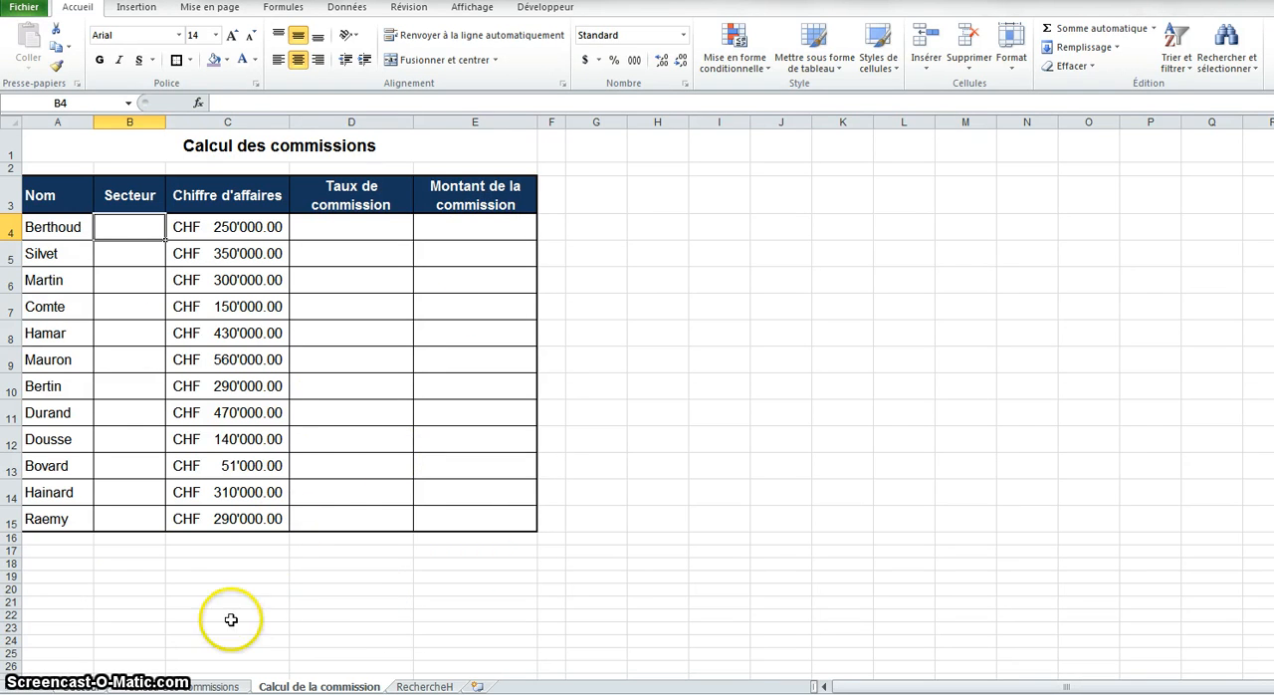
click(96, 686)
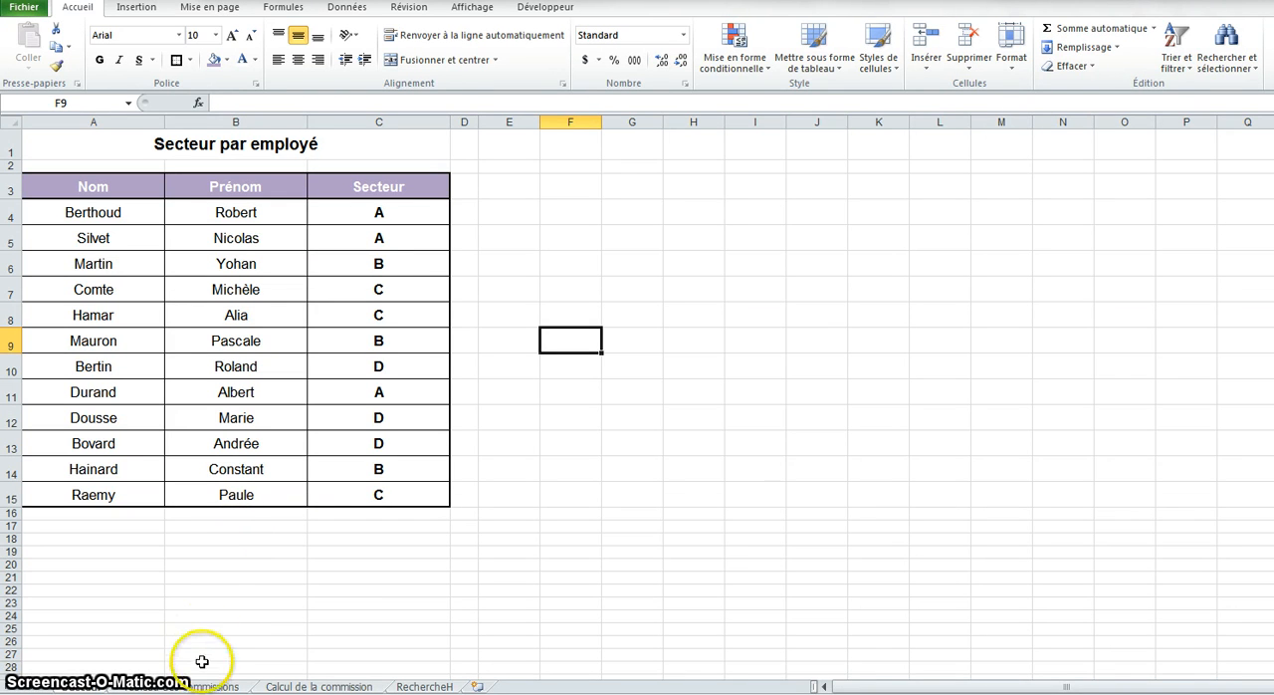
click(182, 687)
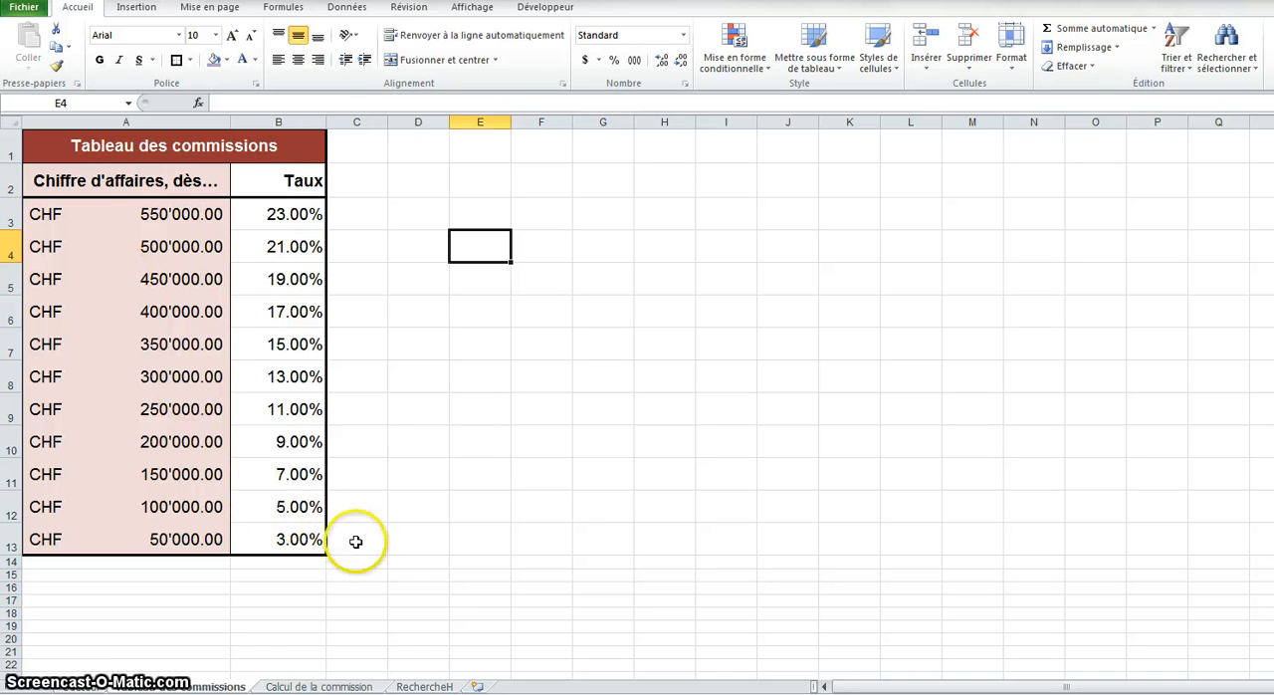
click(301, 687)
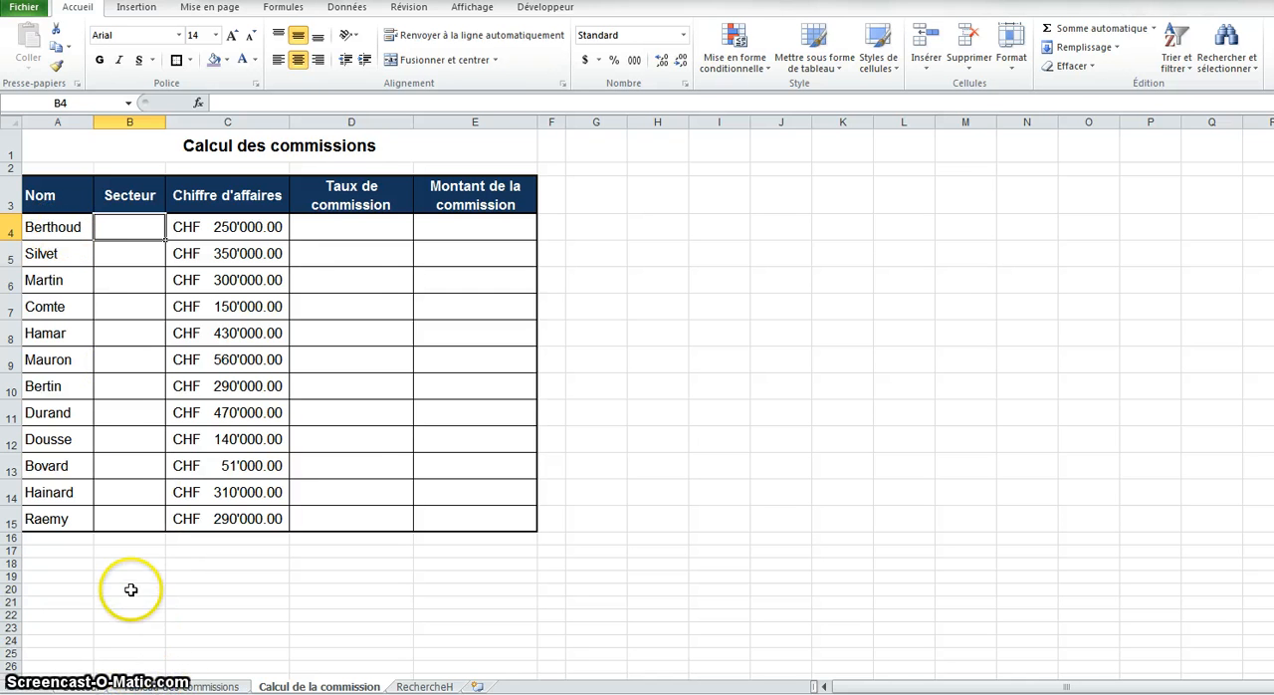
click(57, 686)
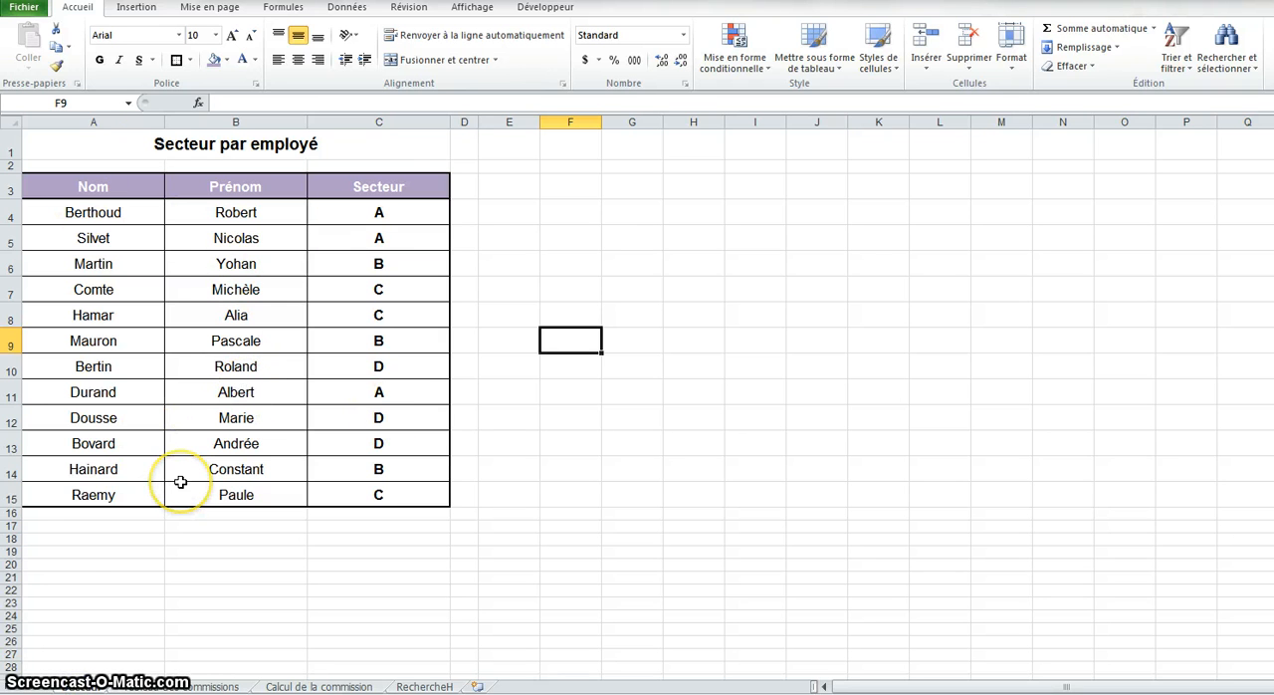
click(289, 686)
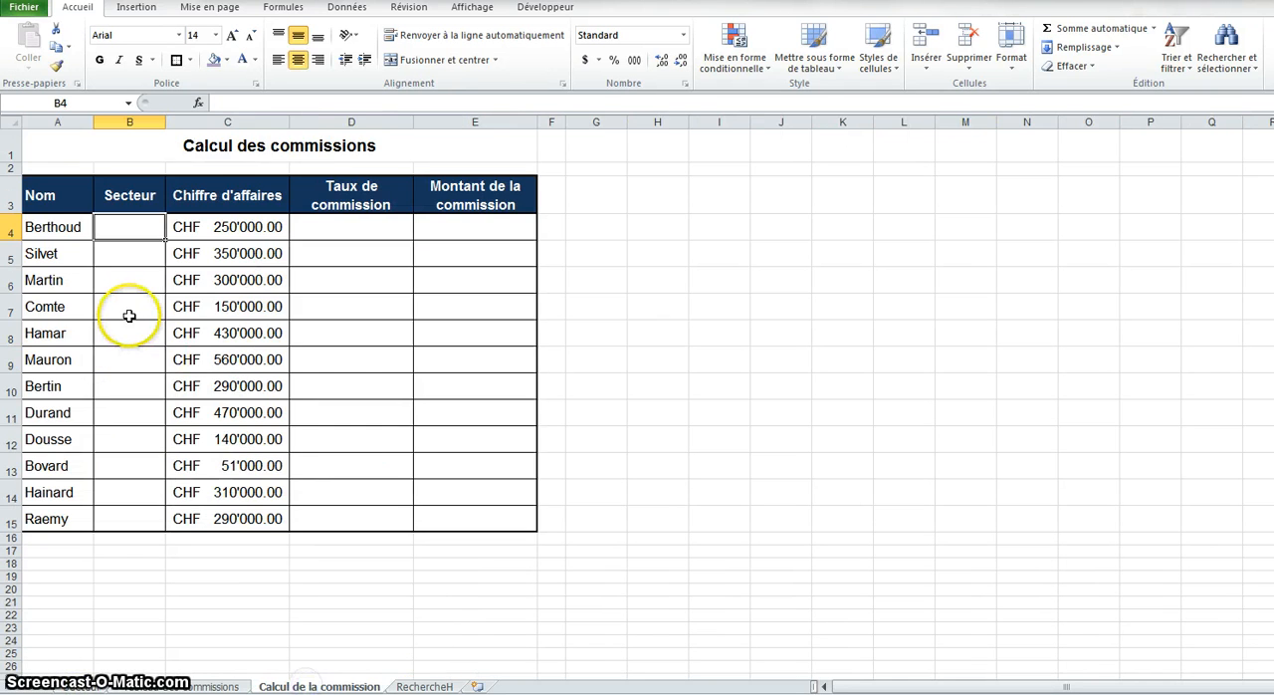
Begin a RECHERCHEV function in cell B4 of the Secteur column, with A4 as the lookup value
text(=rech)
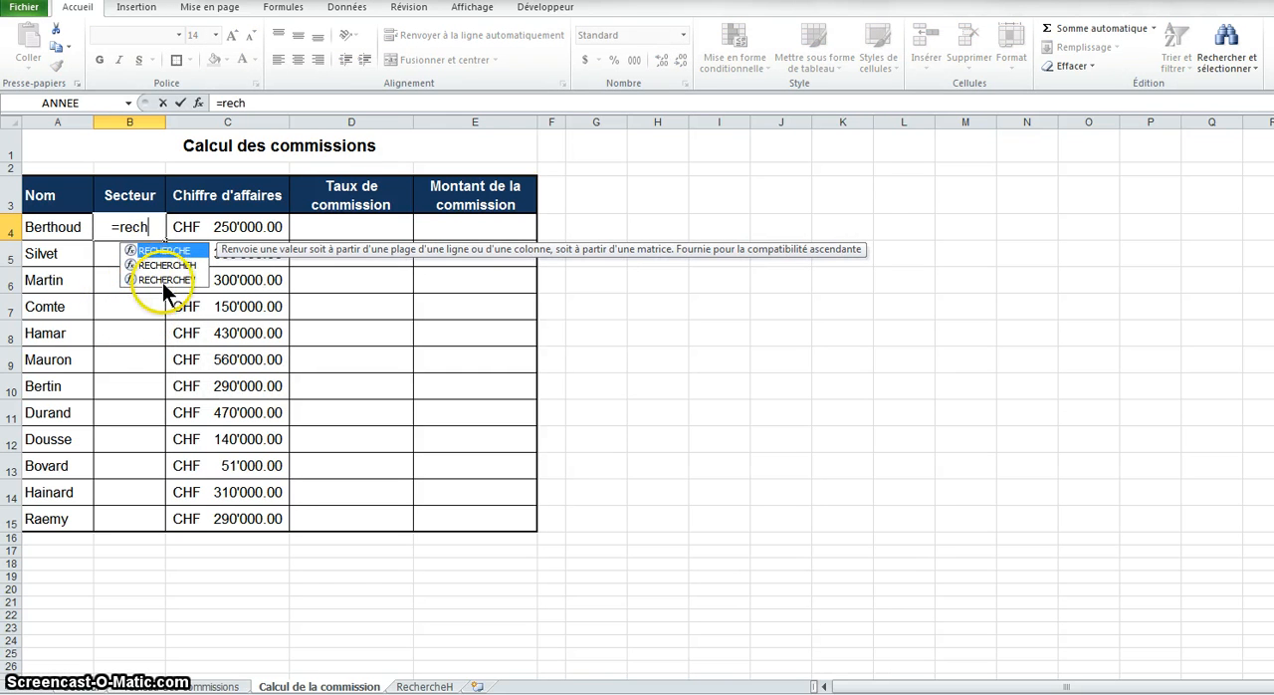
click(164, 280)
double_click(164, 280)
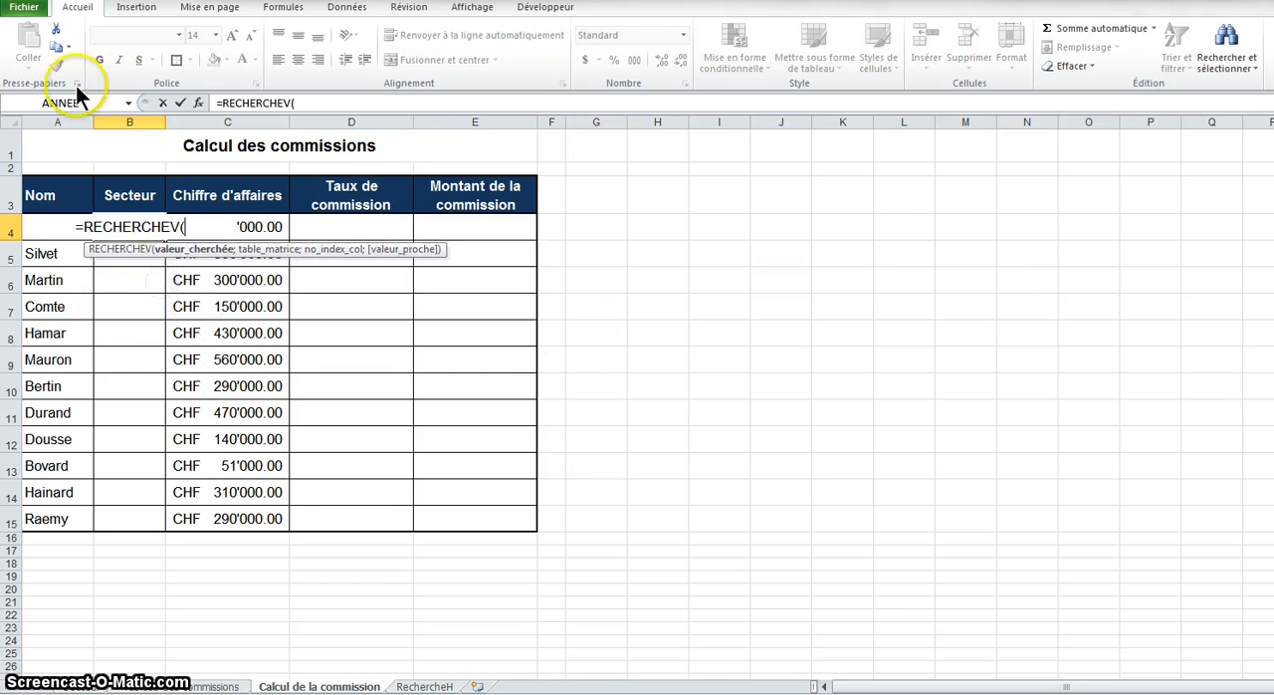
click(199, 103)
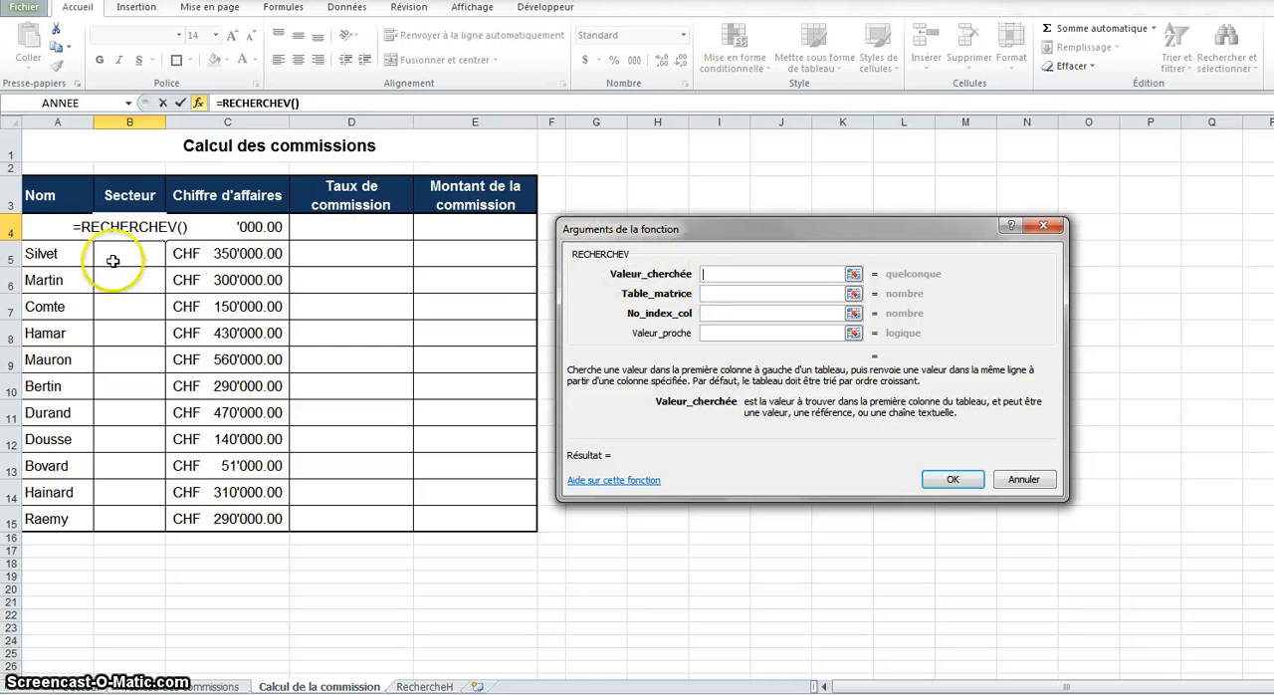
click(38, 232)
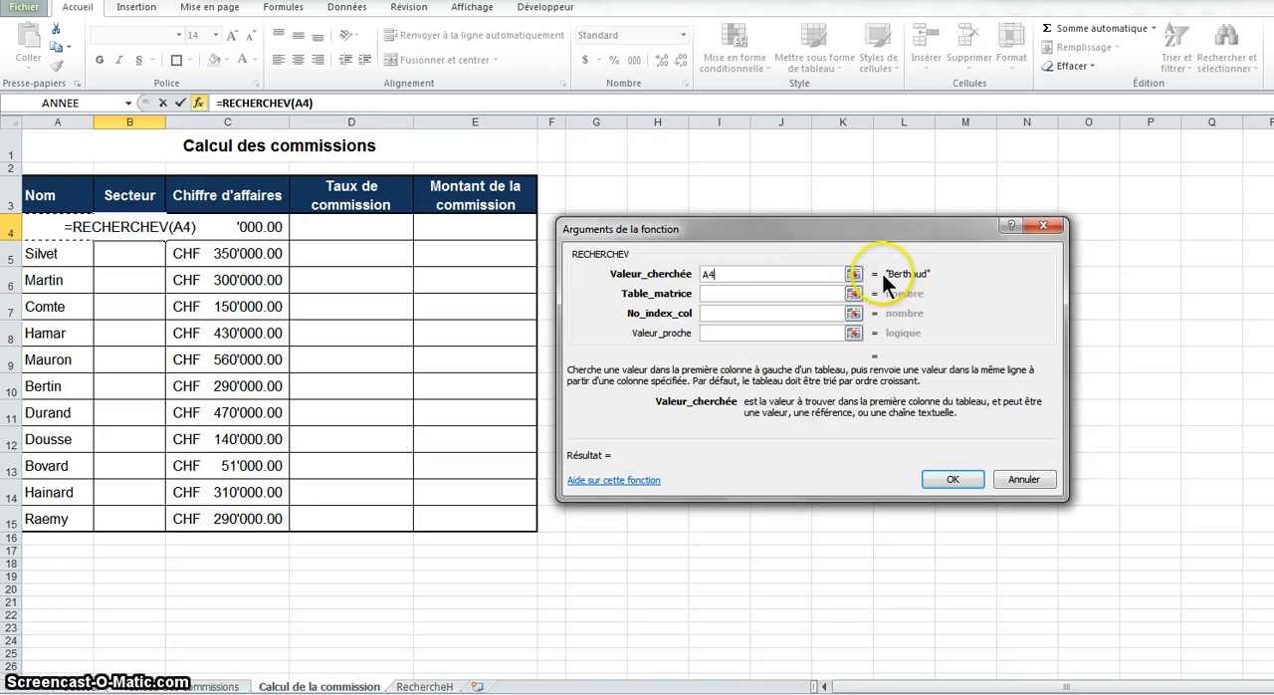
Set the RECHERCHEV table array to the absolute range Secteur!$A$3:$C$15
click(726, 293)
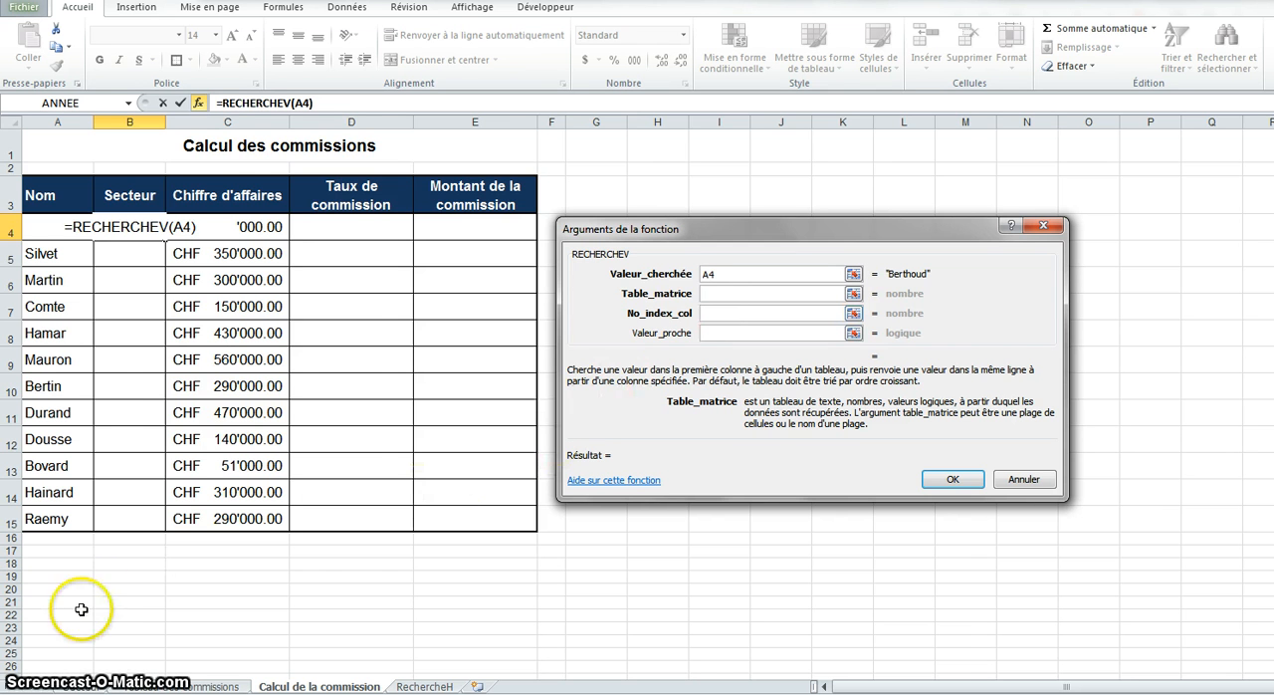
click(90, 686)
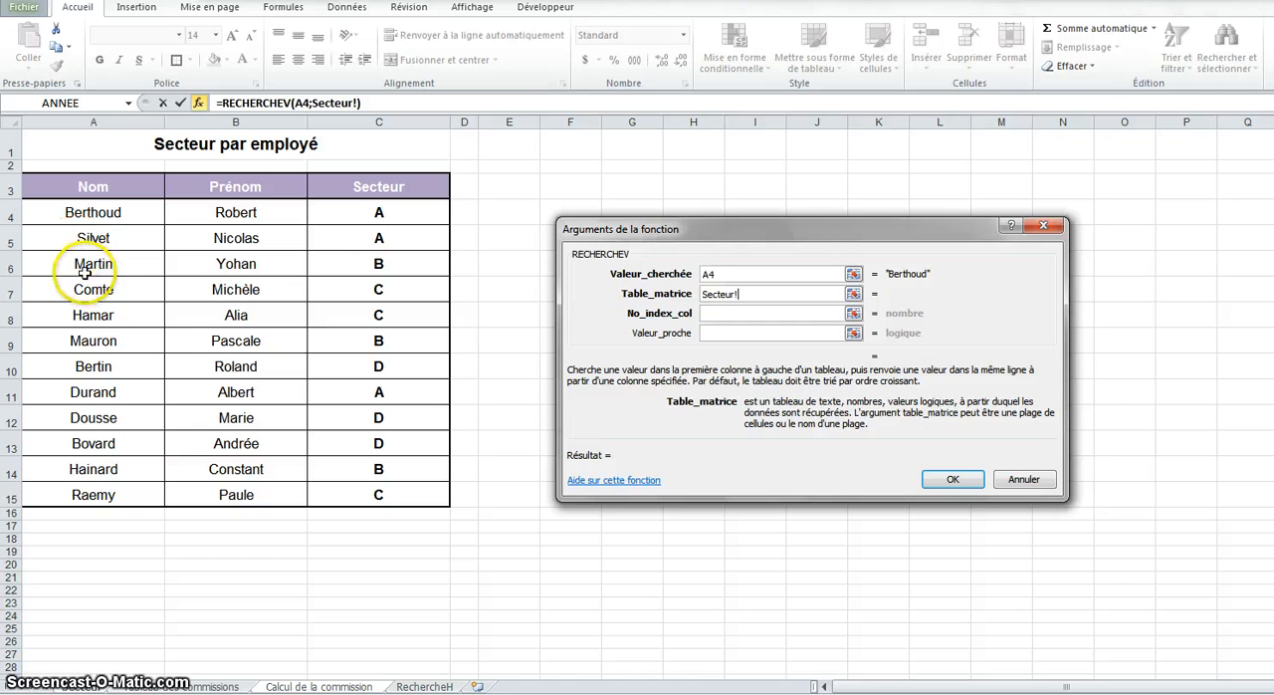
drag(100, 186, 391, 483)
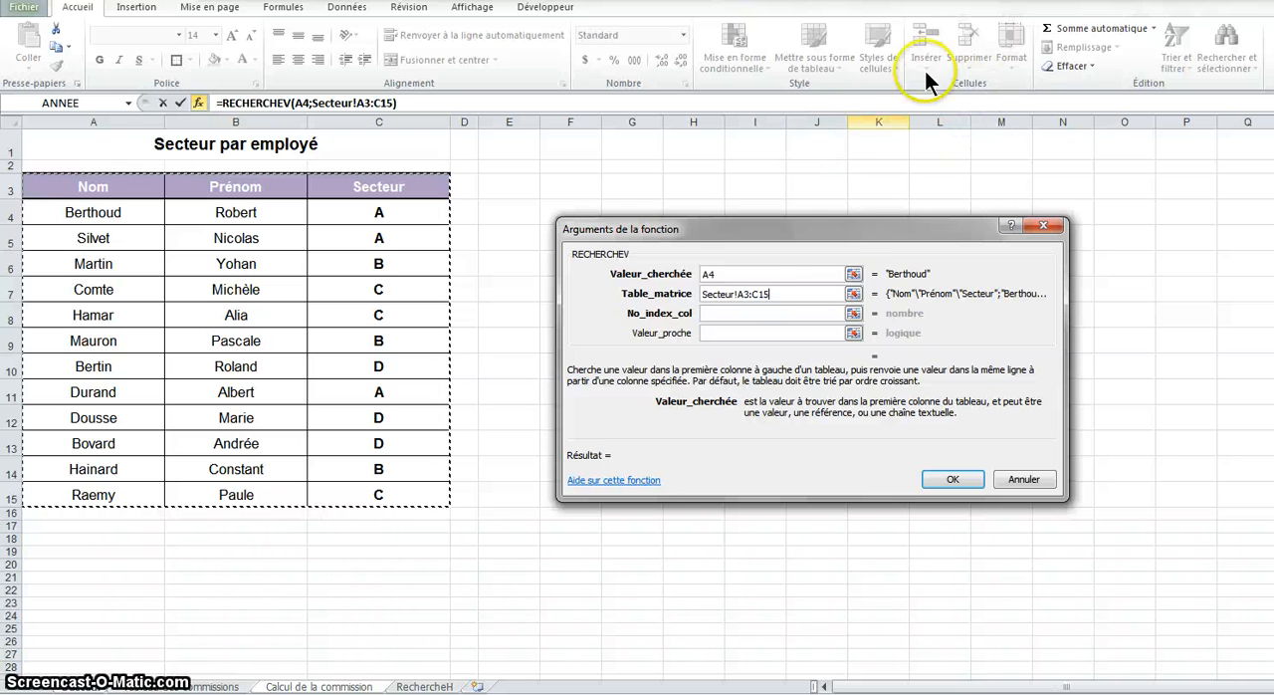
key(F4)
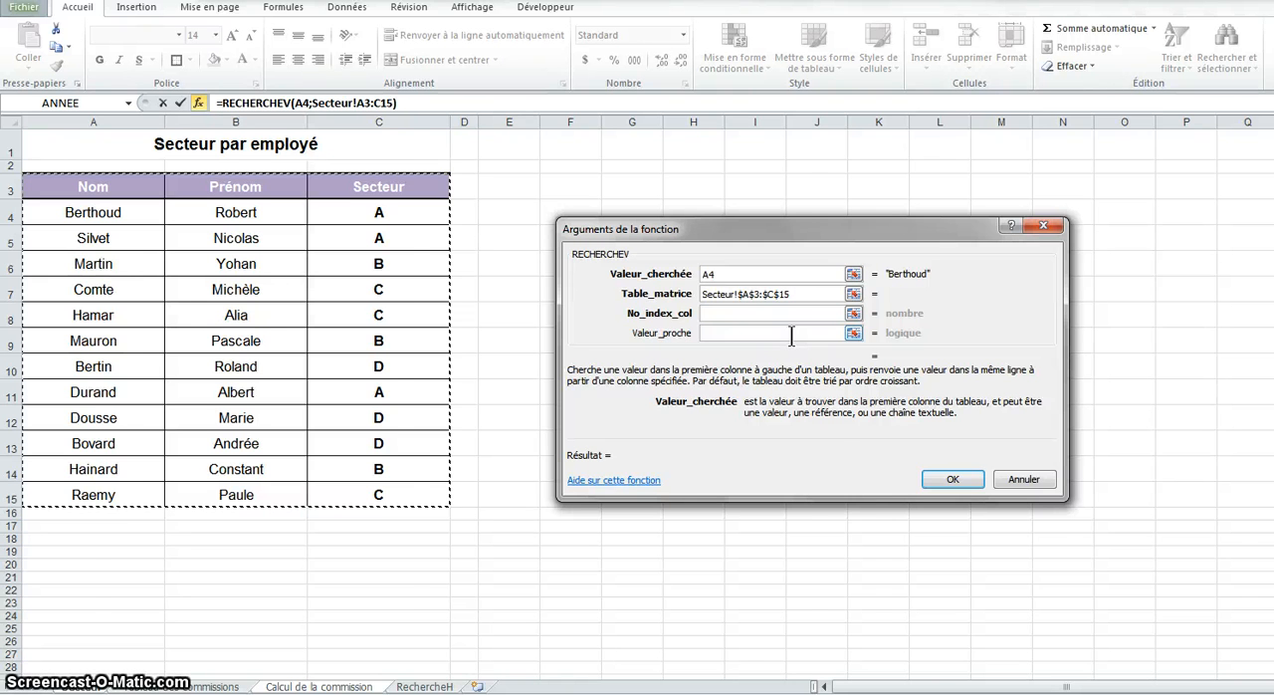
Set the column index to 3 and Valeur_proche to faux for an exact match, and validate the B4 formula
click(711, 314)
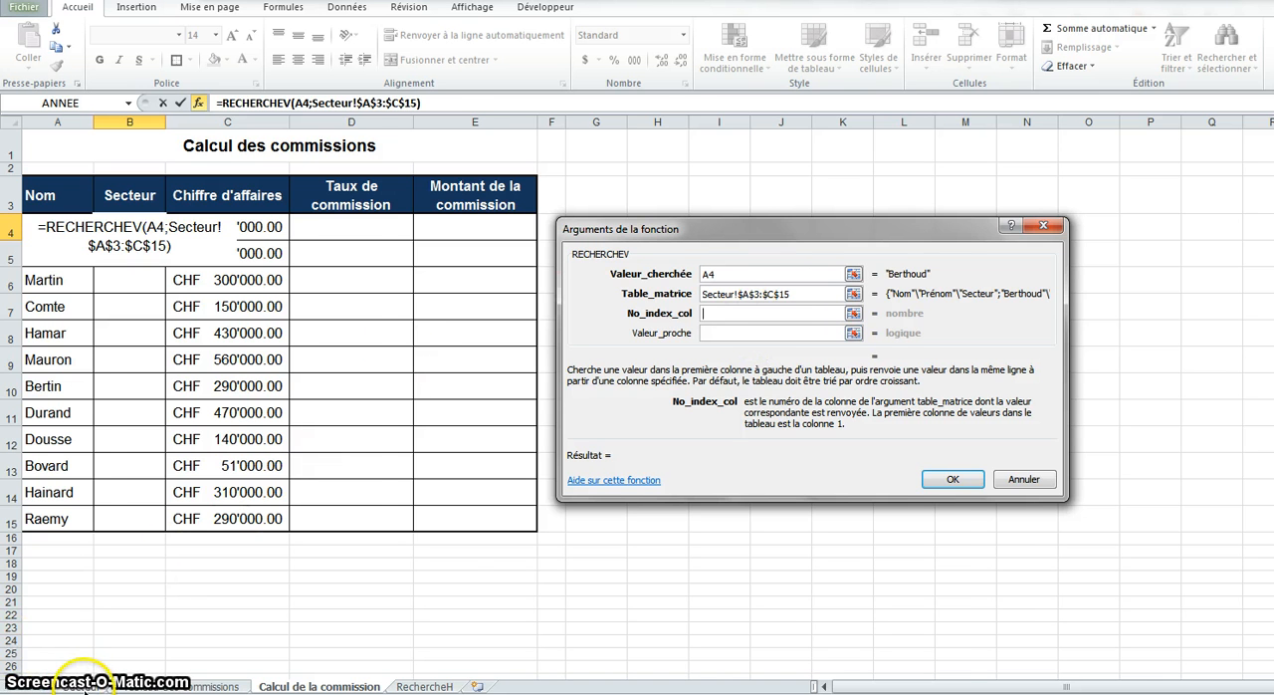
click(84, 685)
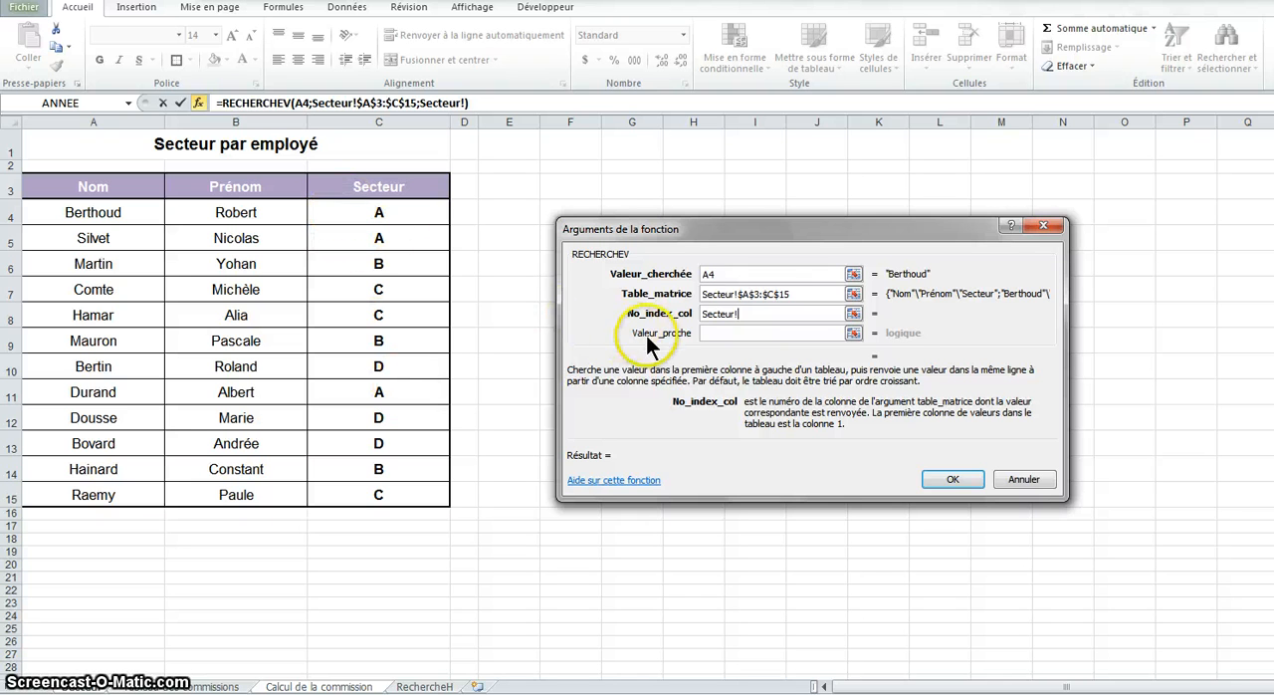
drag(744, 313, 704, 312)
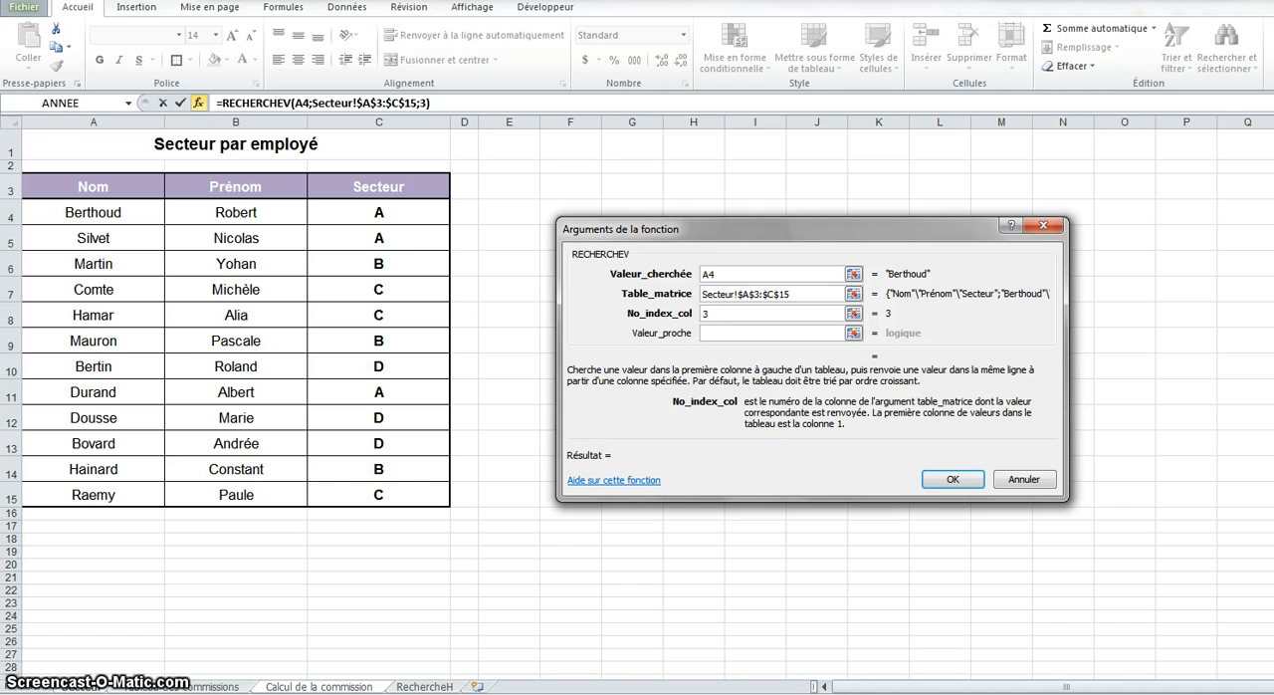
click(776, 335)
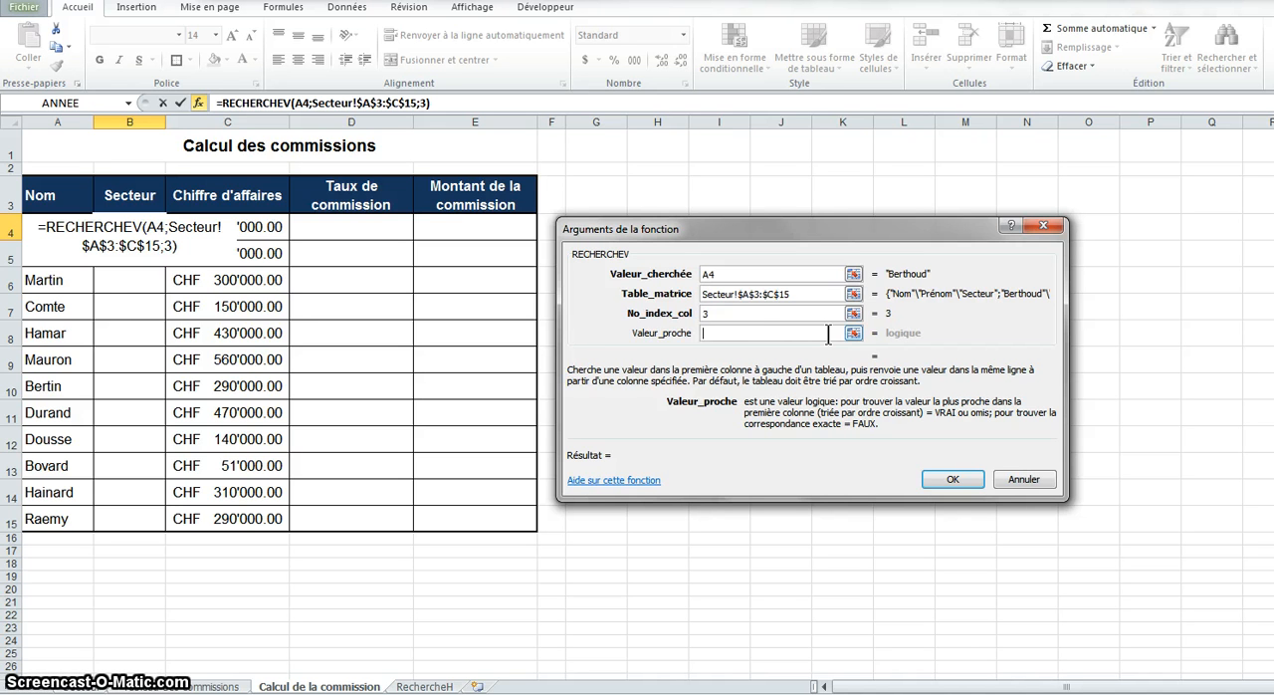
text(faux)
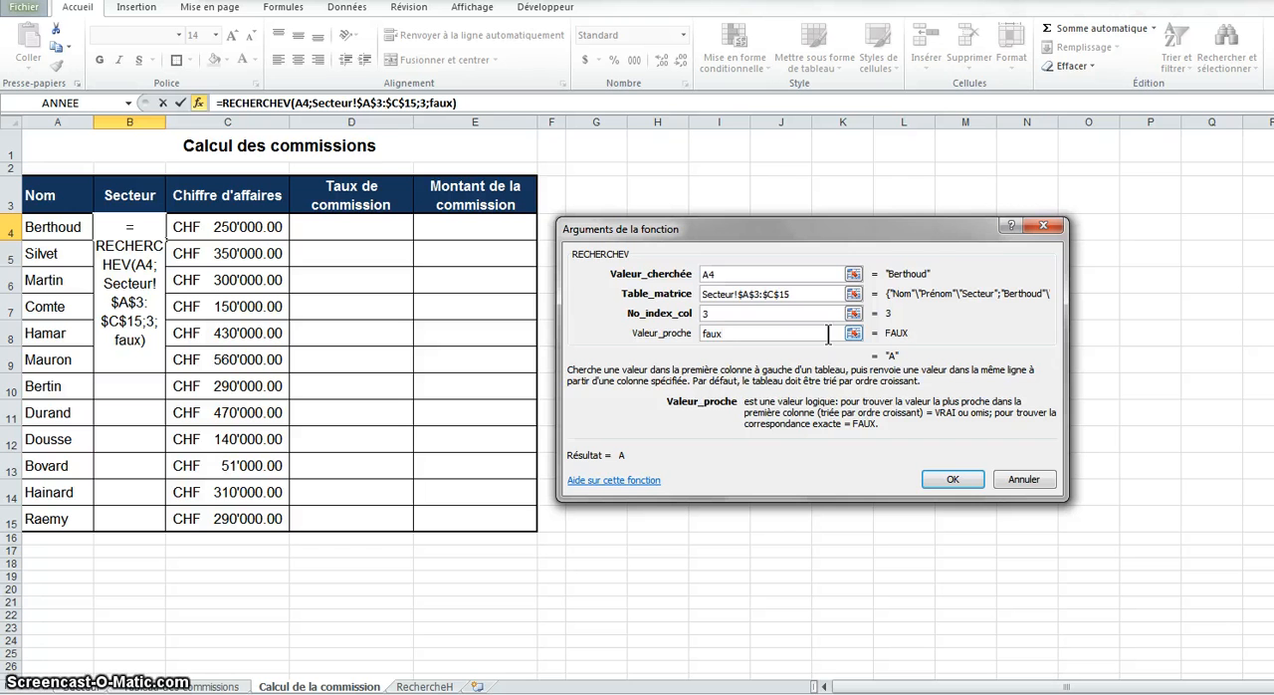
click(964, 476)
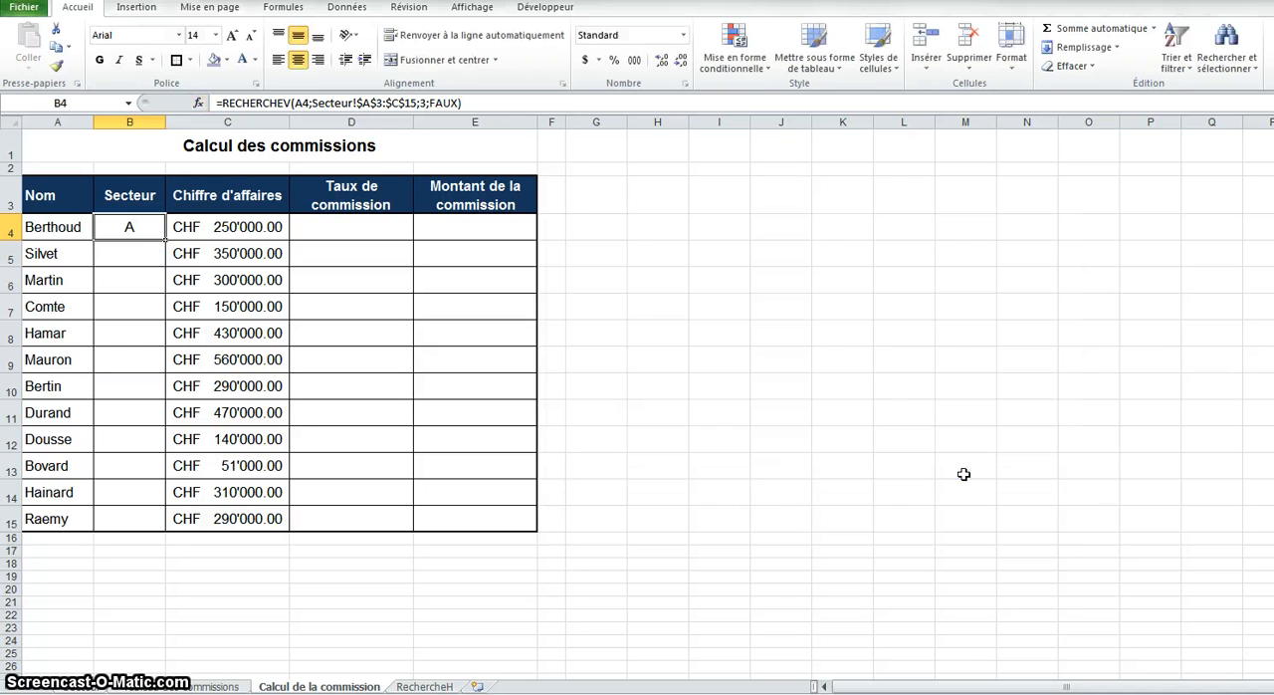
Fill the B4 formula down to B15, copying the values without the formatting
double_click(166, 240)
click(190, 542)
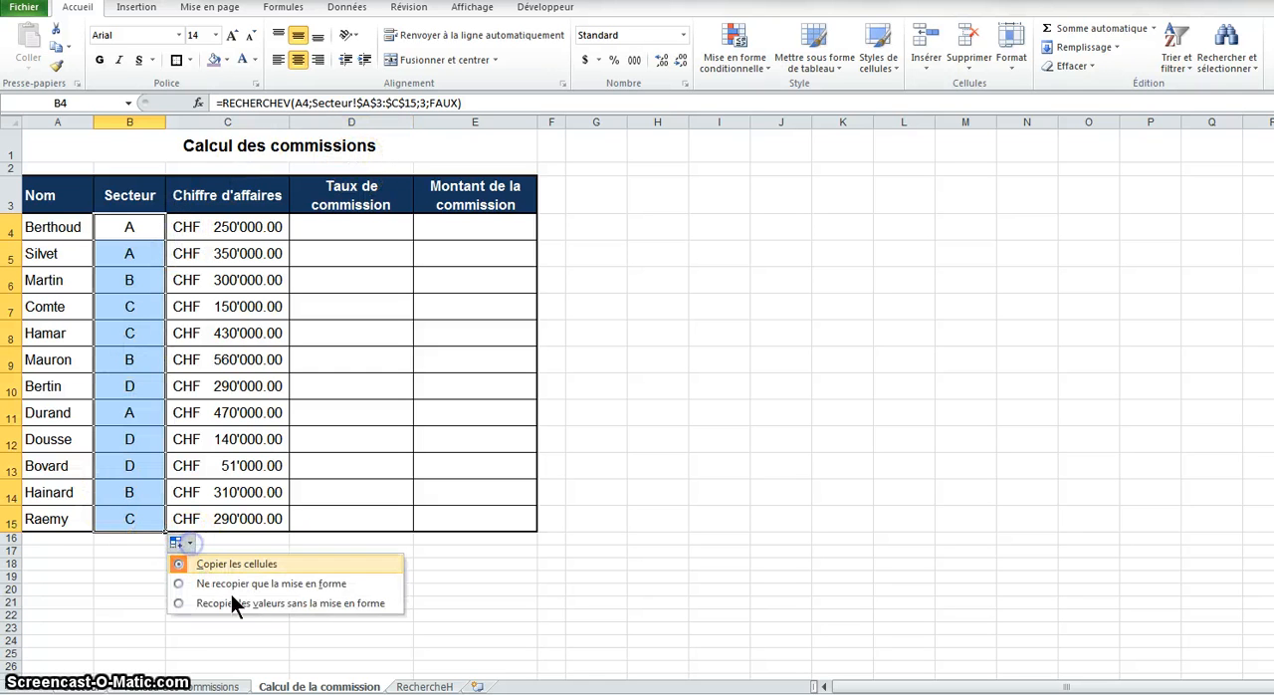
click(258, 603)
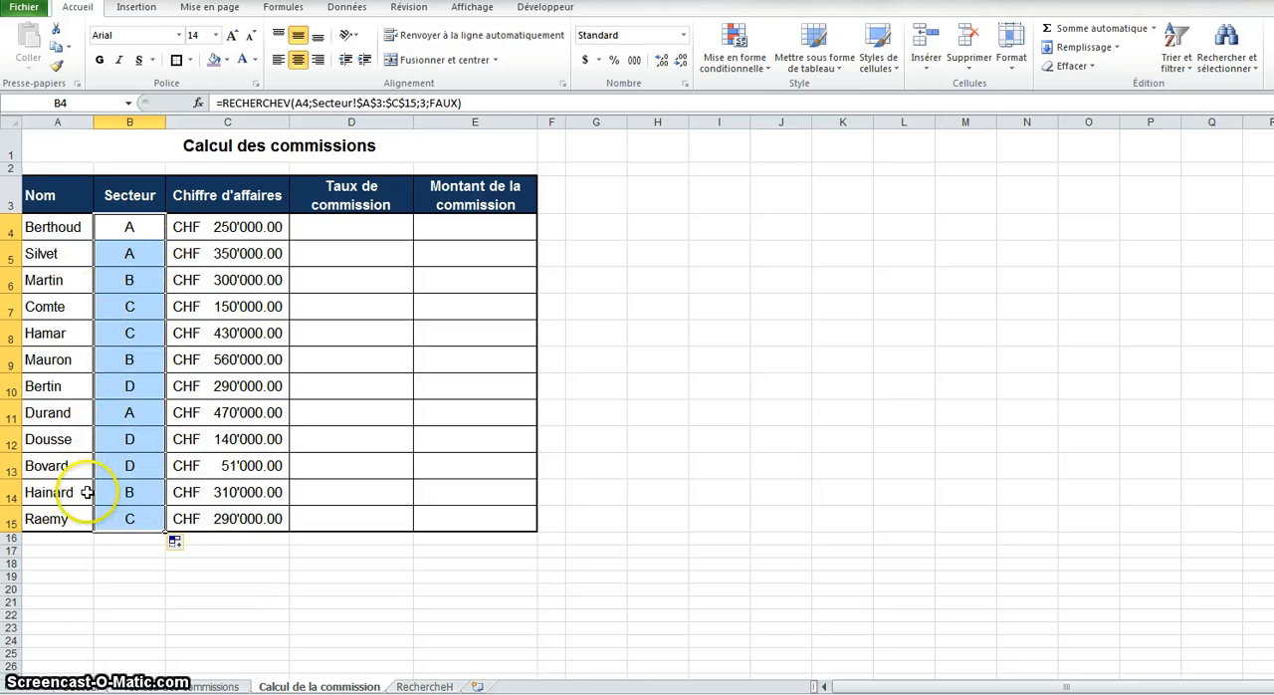
Sort the commission rate table A2:B13 by turnover from smallest to largest
click(337, 228)
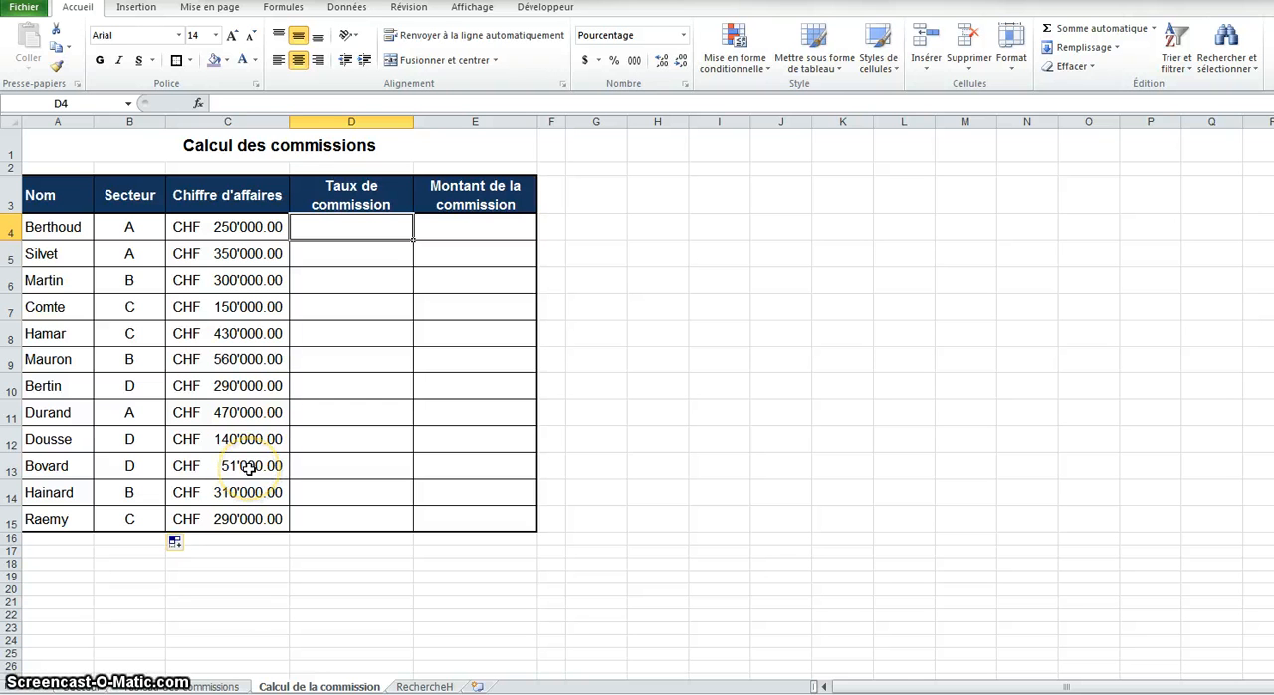
click(204, 687)
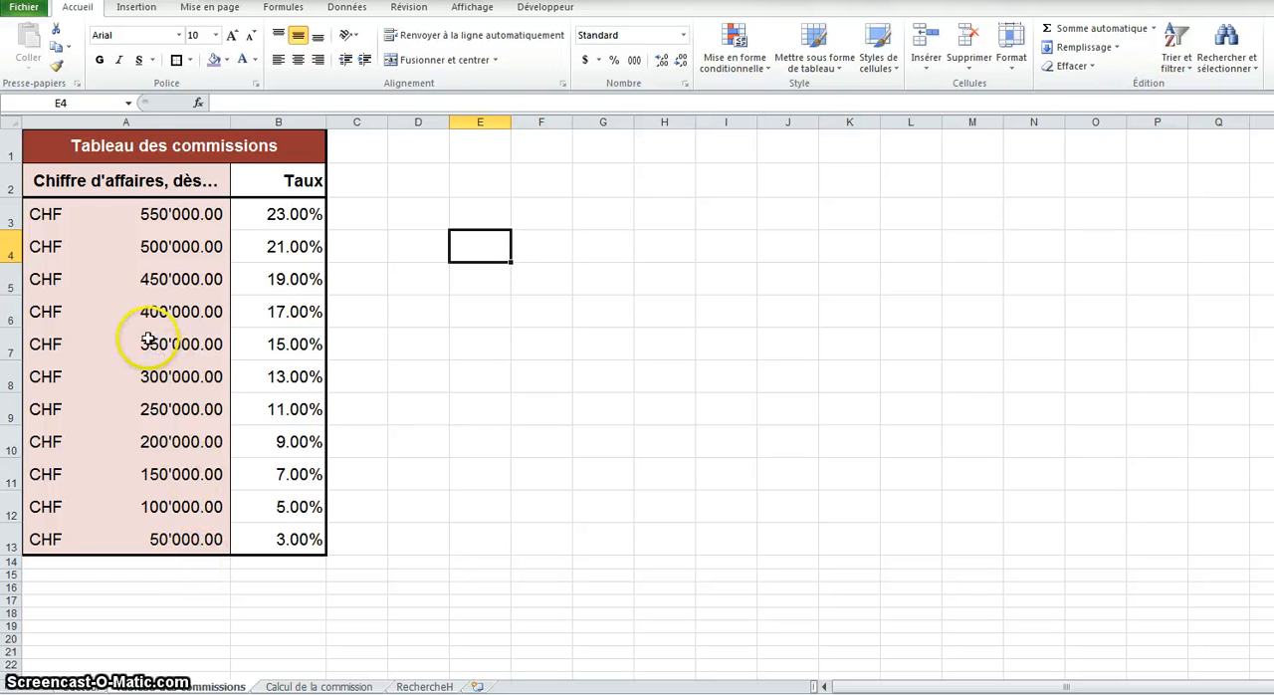
click(84, 183)
drag(213, 202, 251, 546)
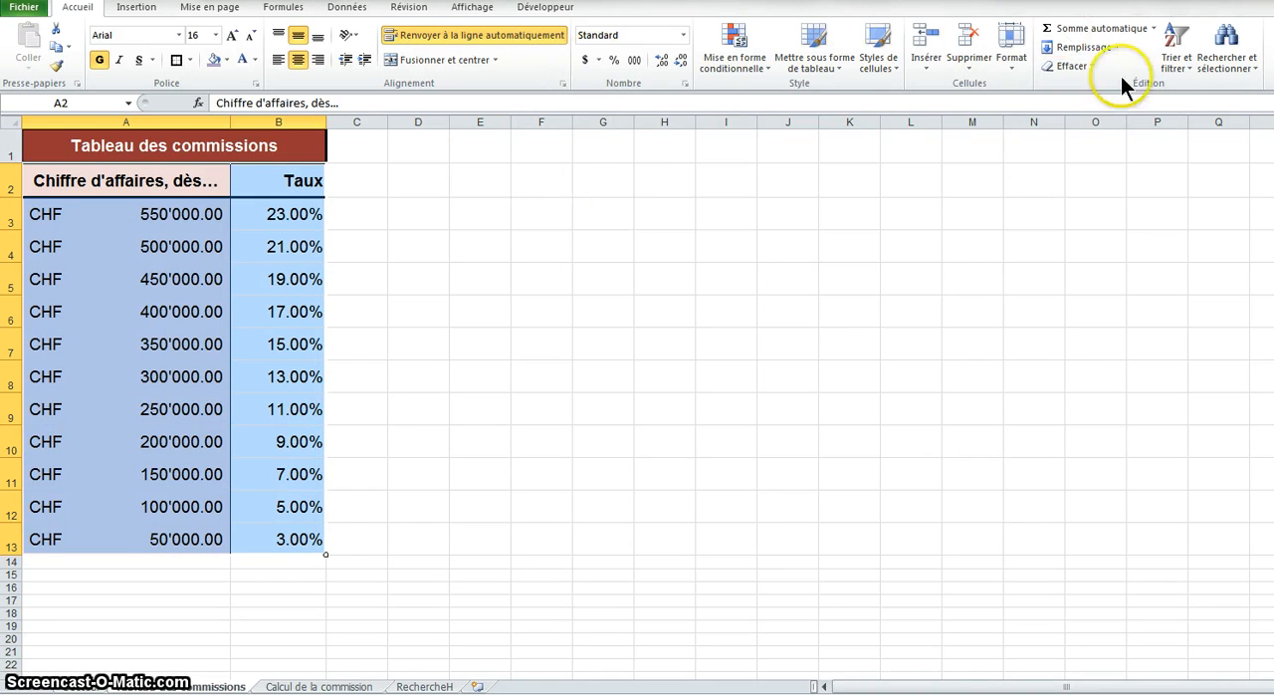
click(1184, 64)
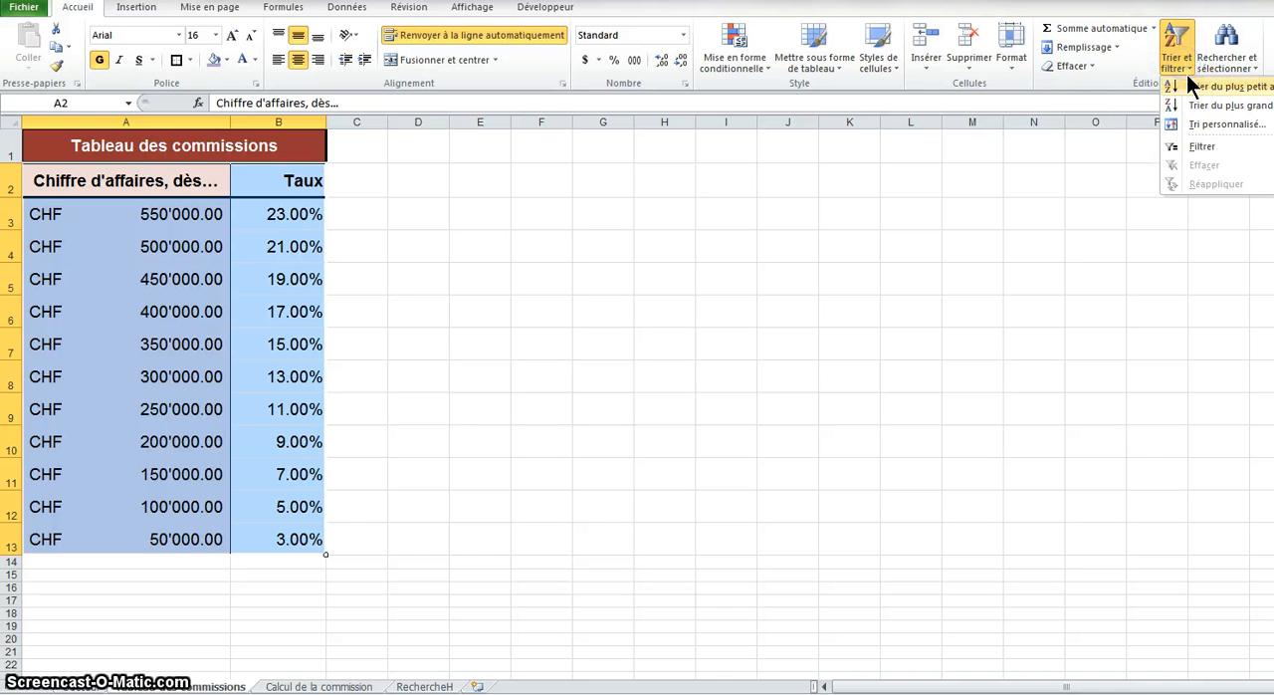
click(1192, 90)
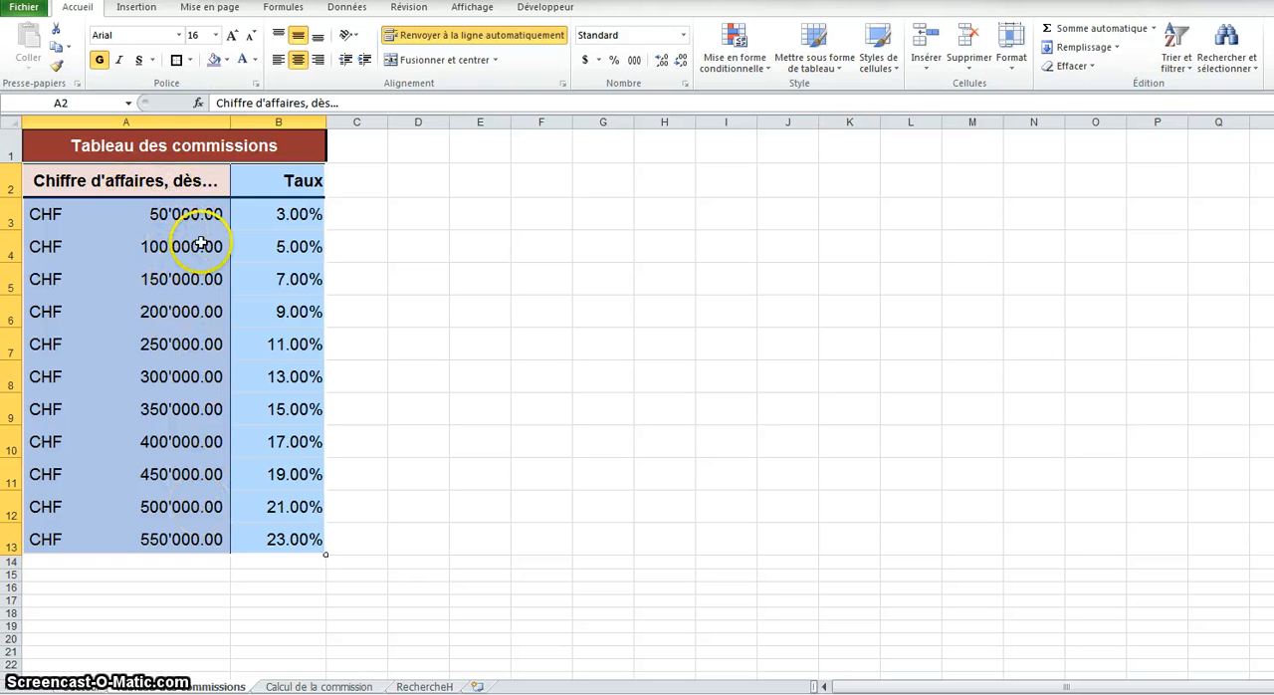
click(276, 513)
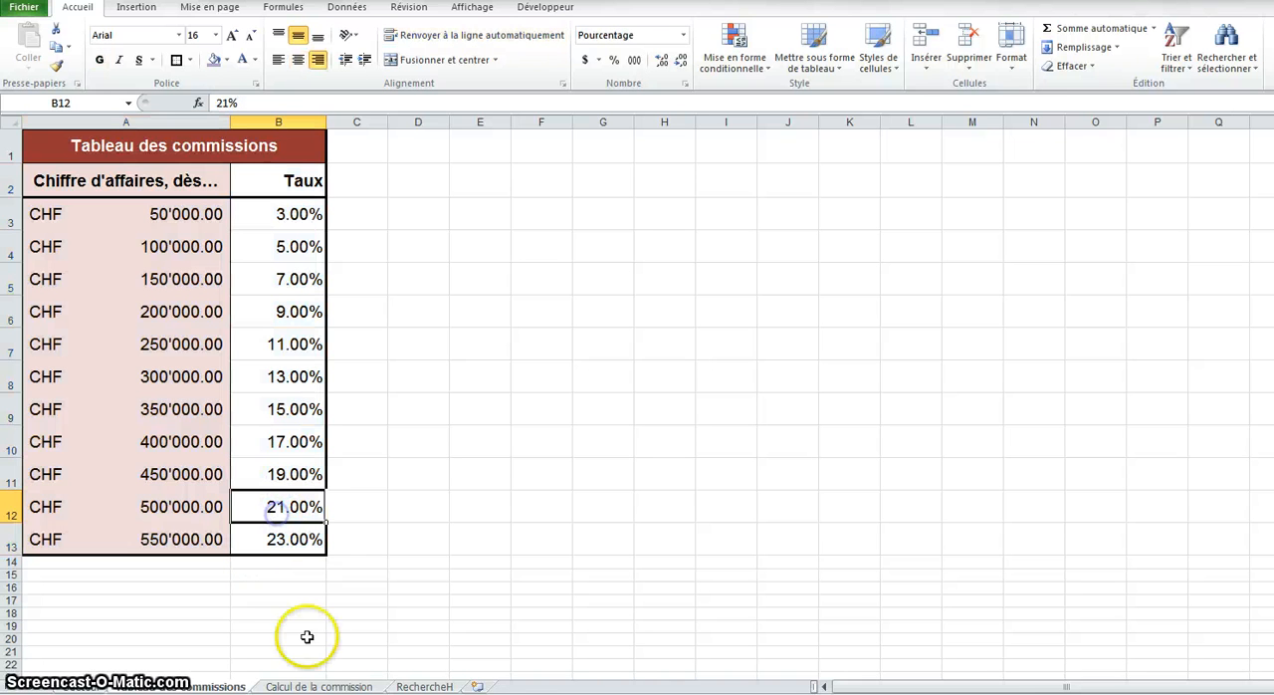
Start a RECHERCHEV formula in cell D4 of the Calcul de la commission sheet with C4 as the lookup value
click(349, 686)
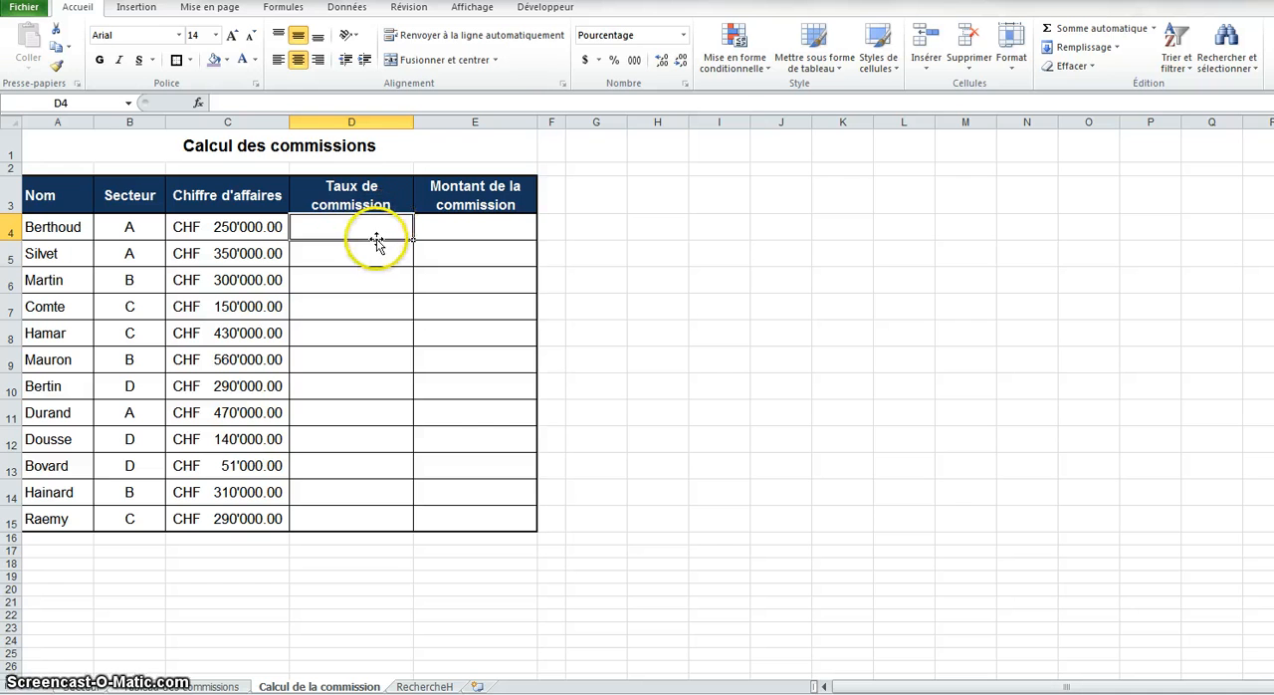
text(=)
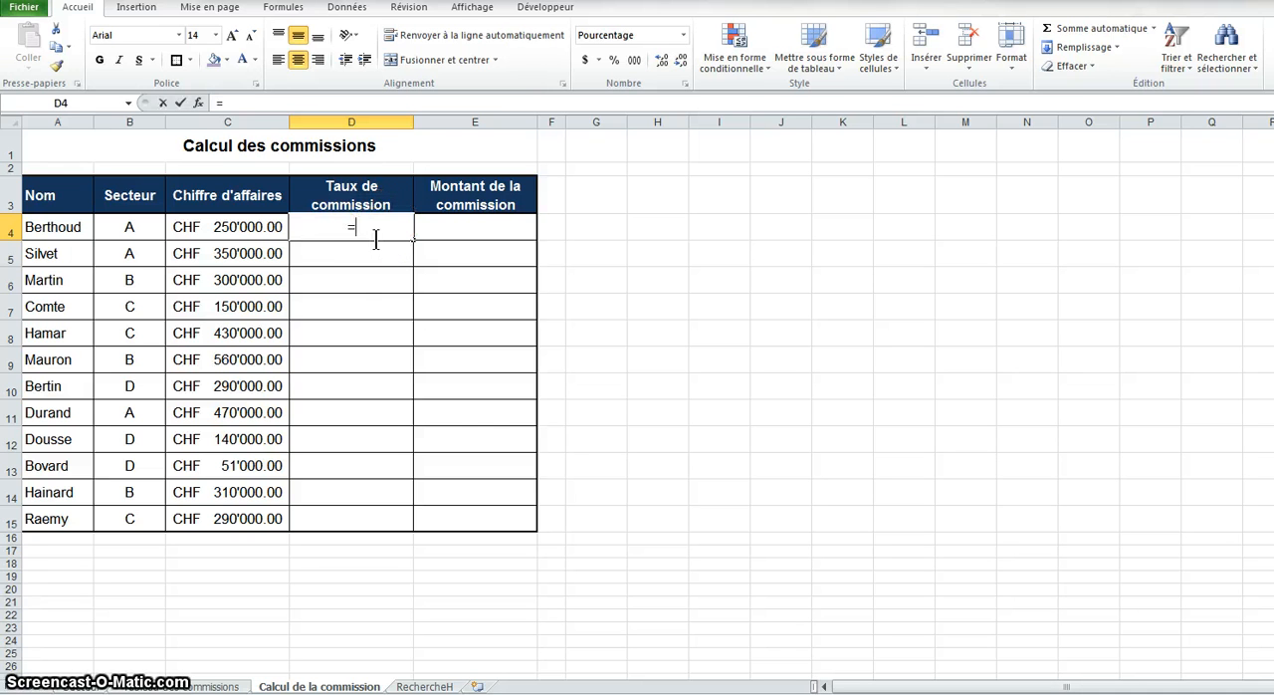
text(rech)
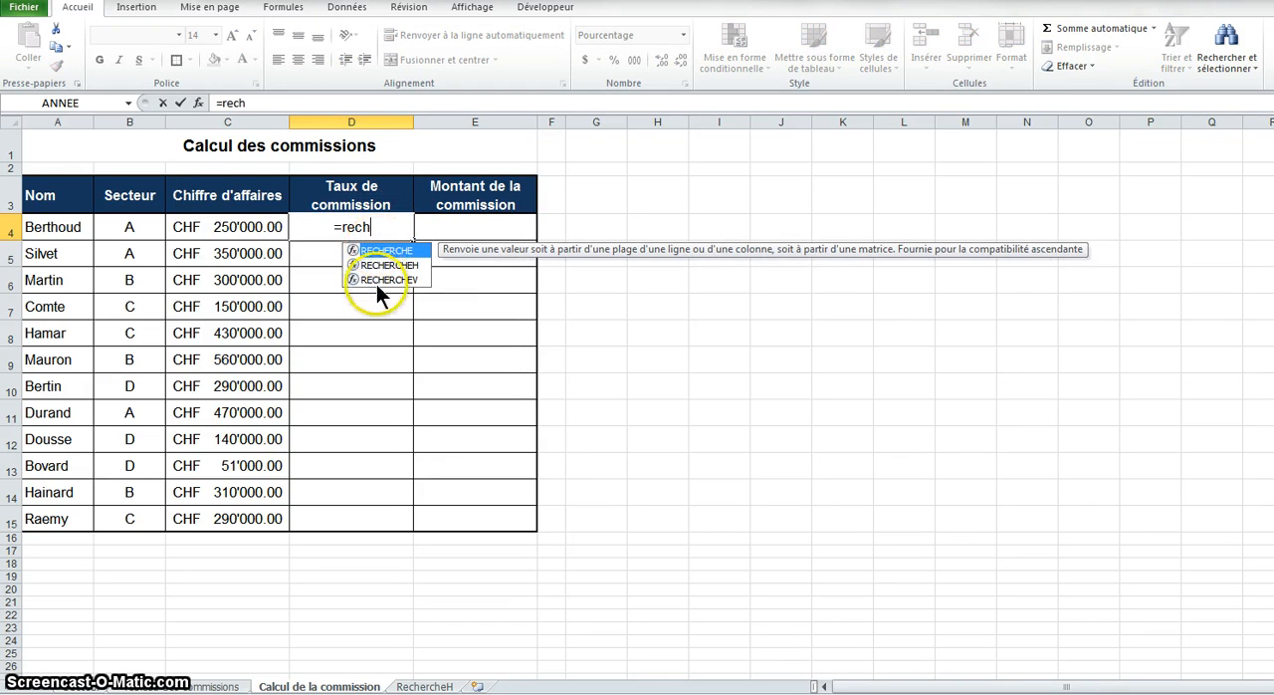
double_click(384, 280)
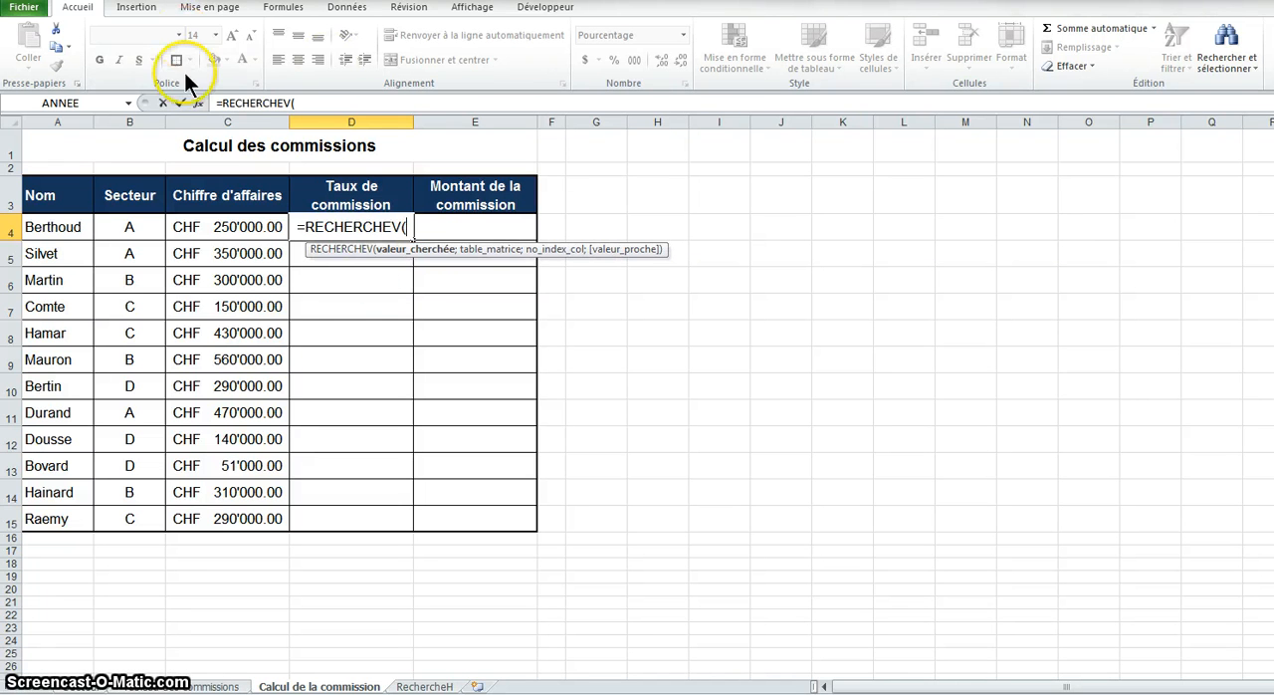
click(200, 102)
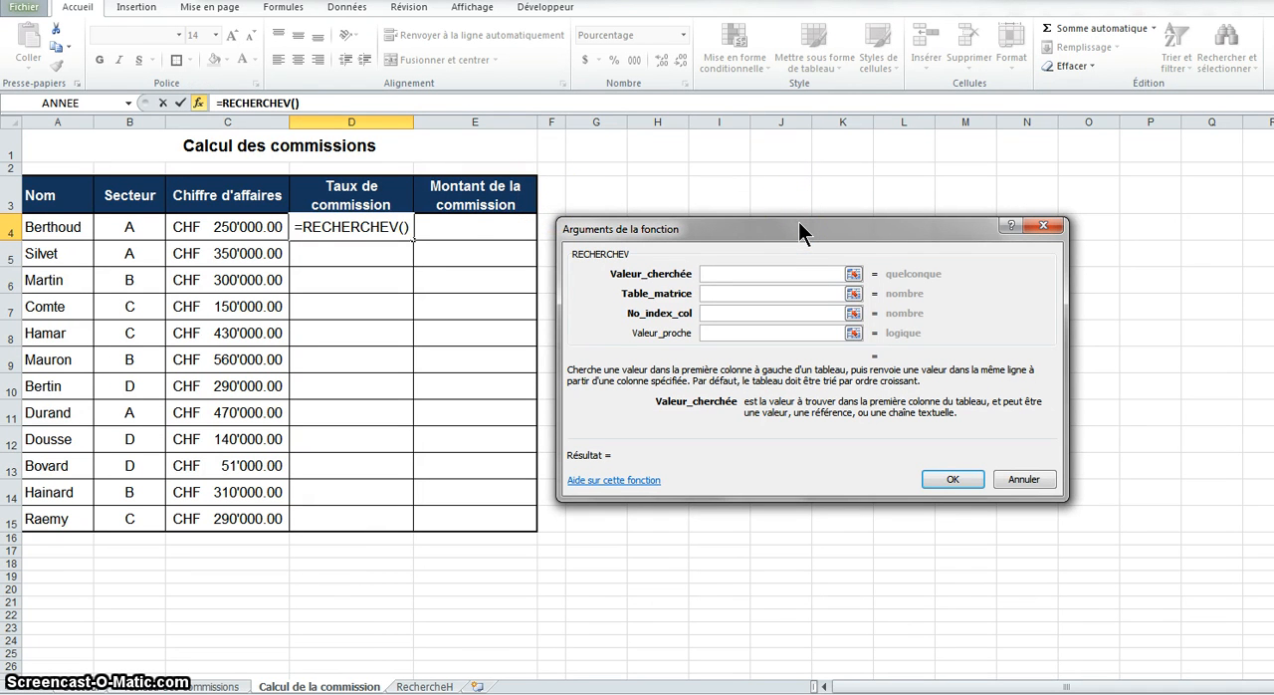
click(239, 232)
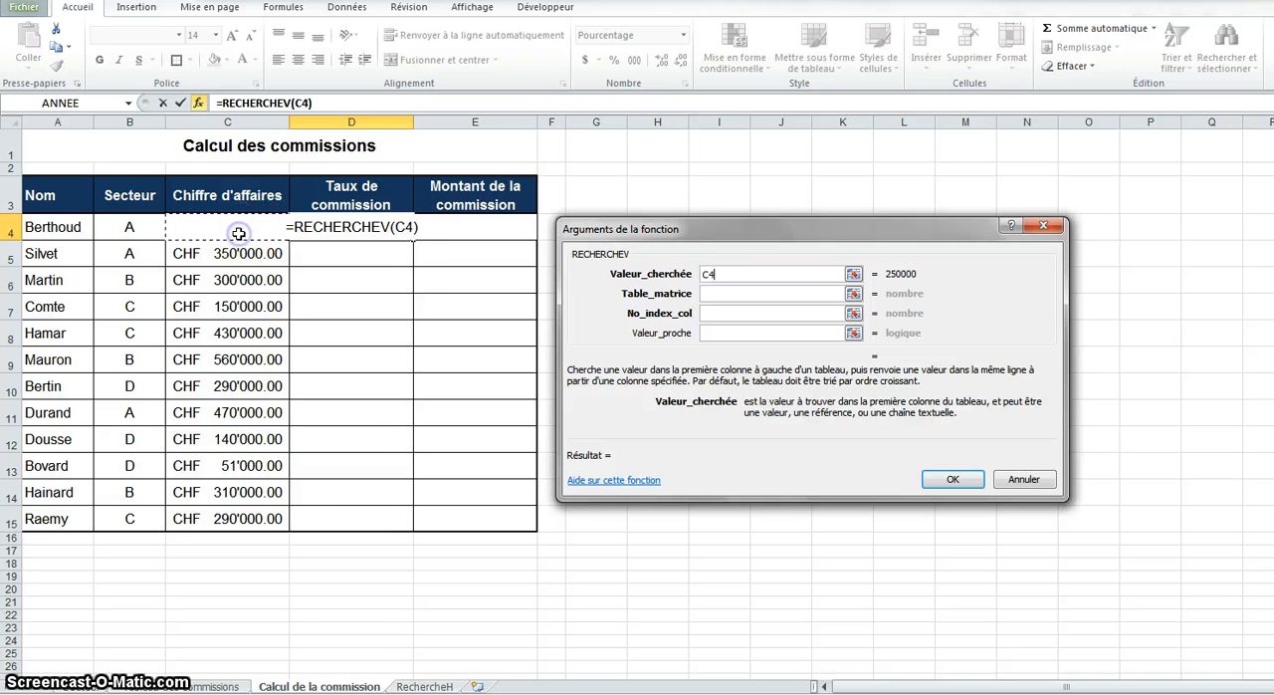
Set the RECHERCHEV table array to the absolute range 'Tableau des commissions'!$A$2:$B$13
click(718, 292)
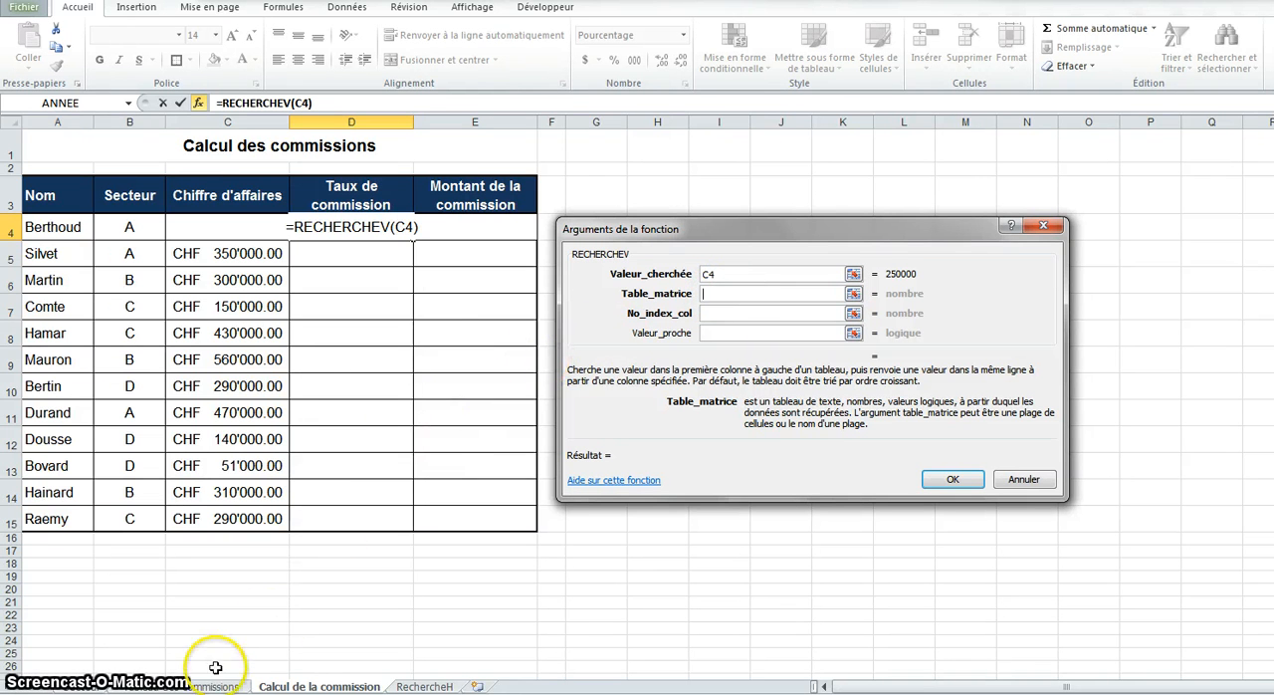
click(184, 687)
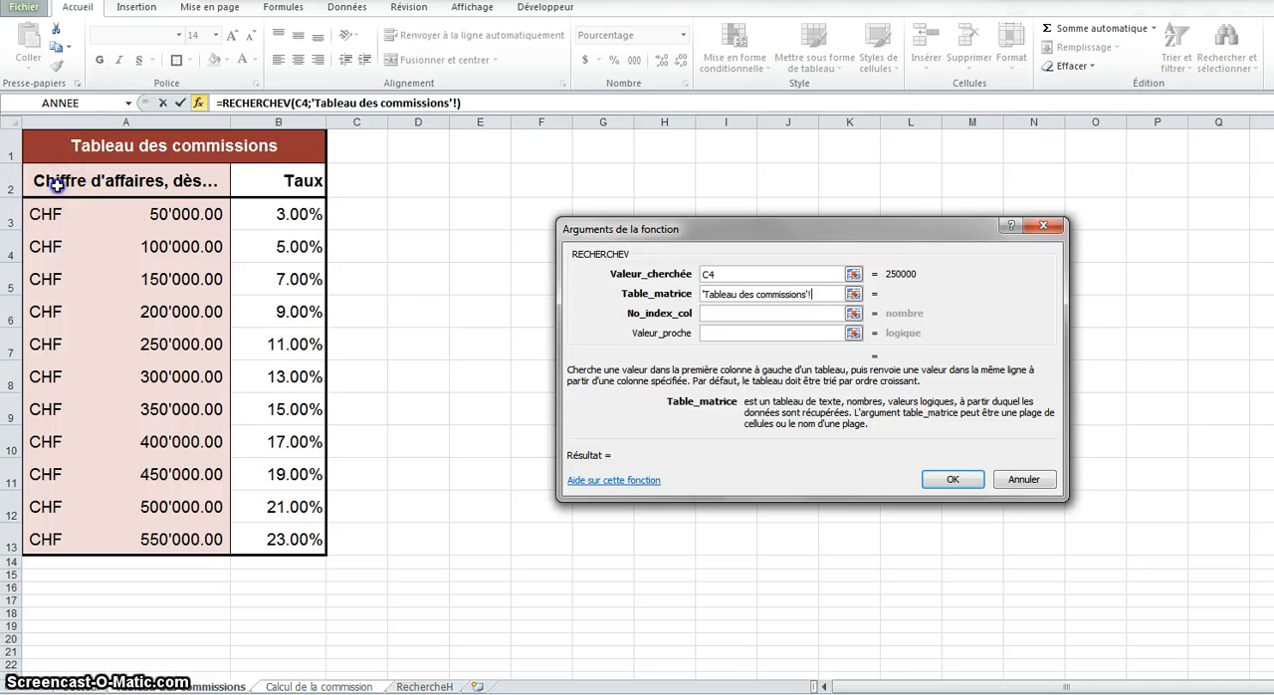
drag(32, 182, 253, 530)
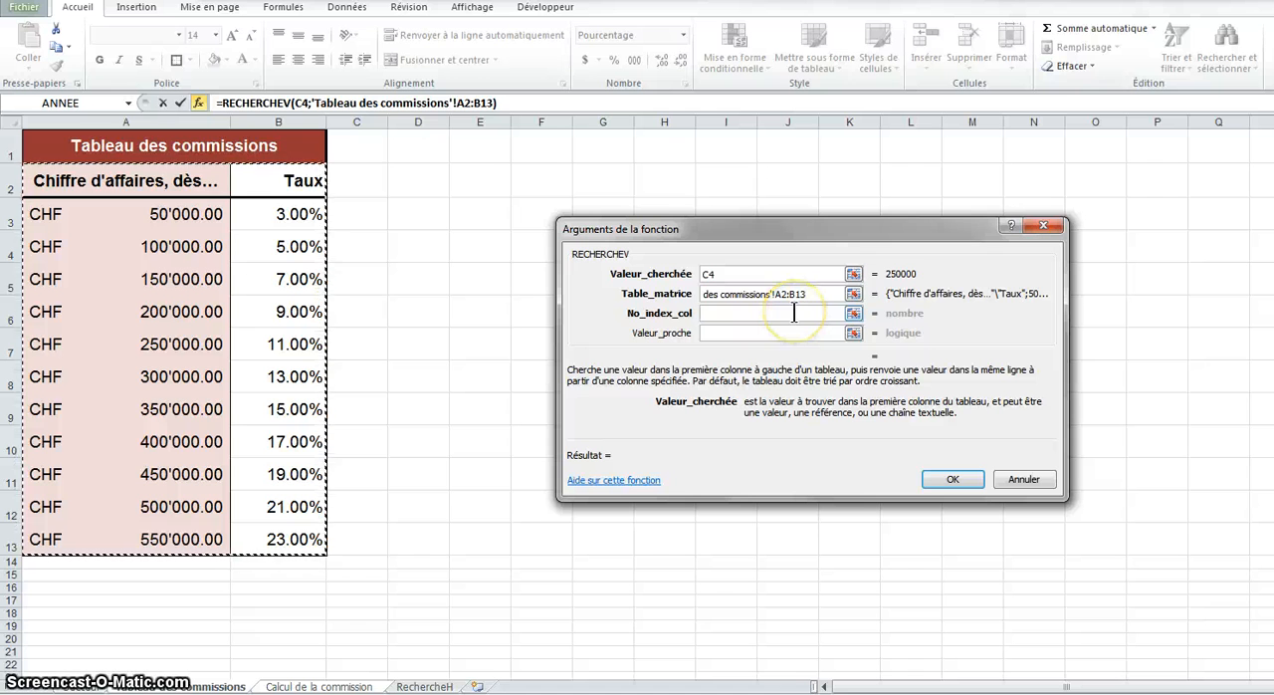
key(F4)
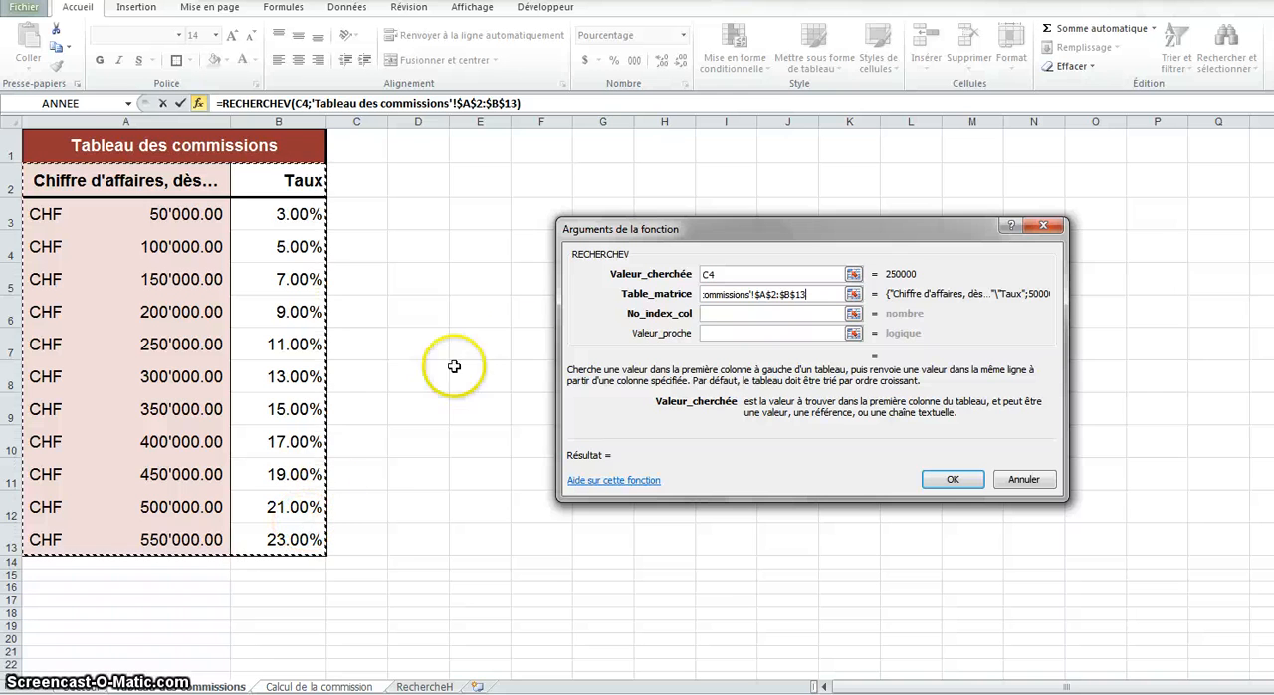
Set the column index to 2 and Valeur_proche to vrai for an approximate match, and validate the D4 formula
click(725, 312)
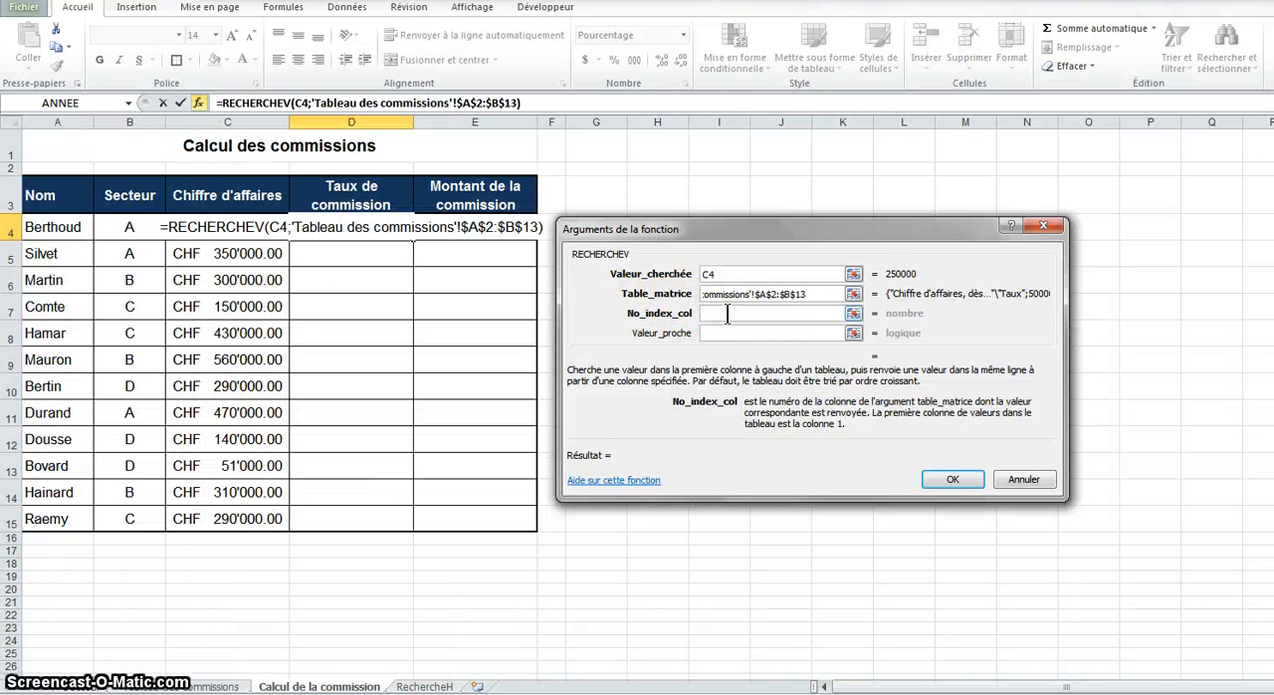
text(2)
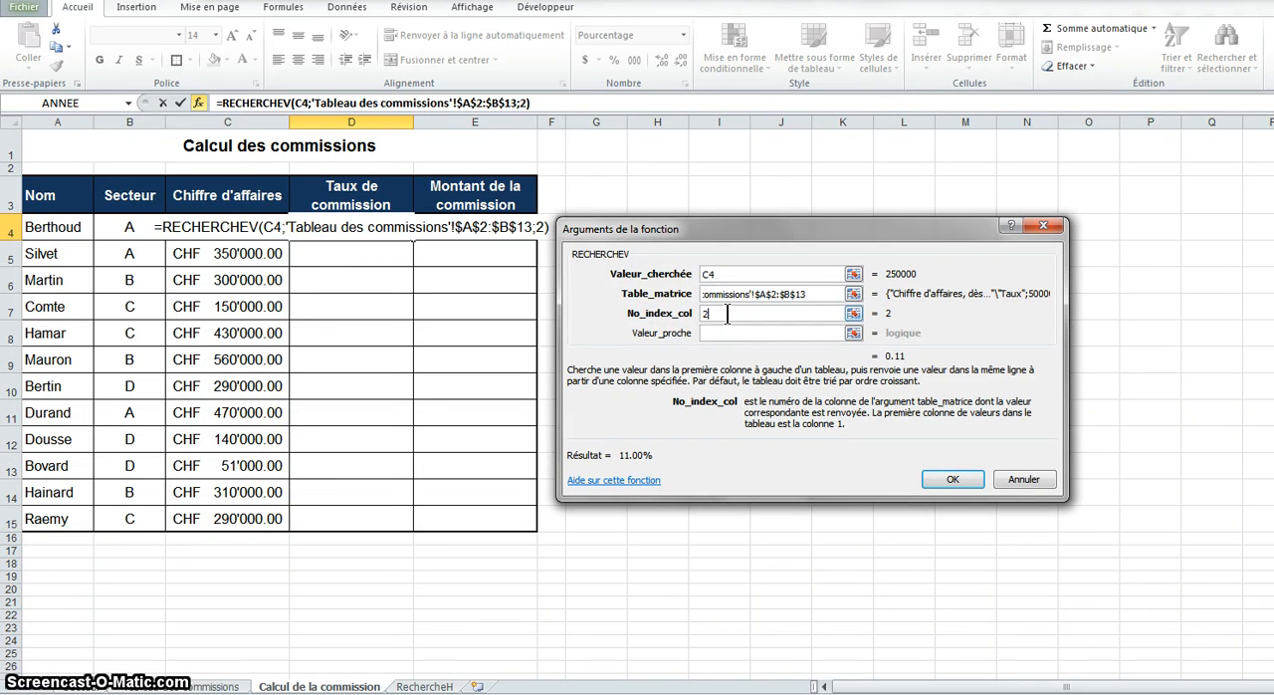
click(714, 334)
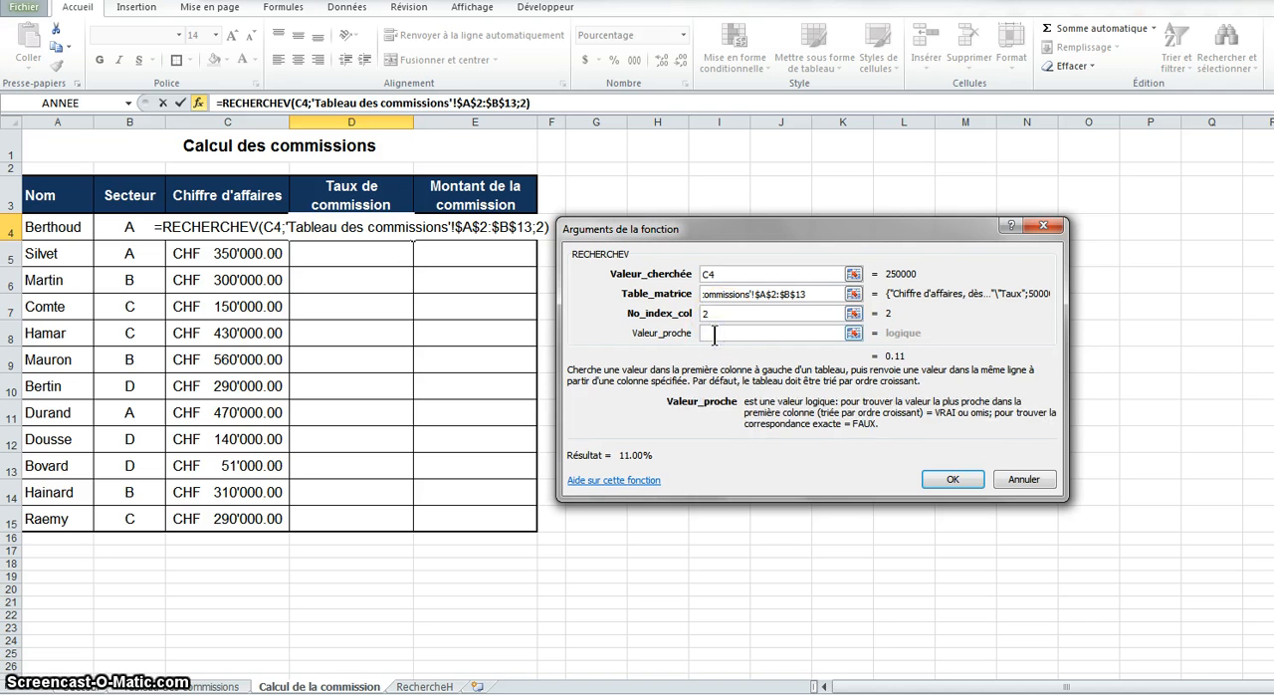
text(vrai)
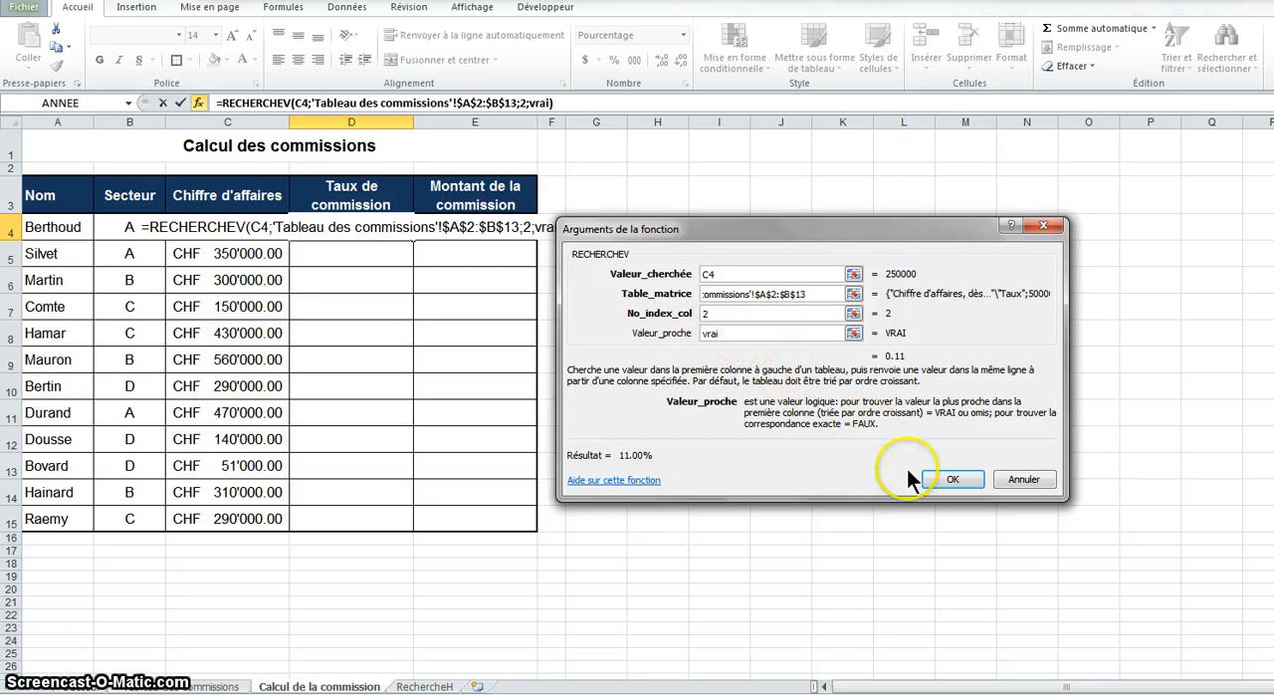
click(946, 479)
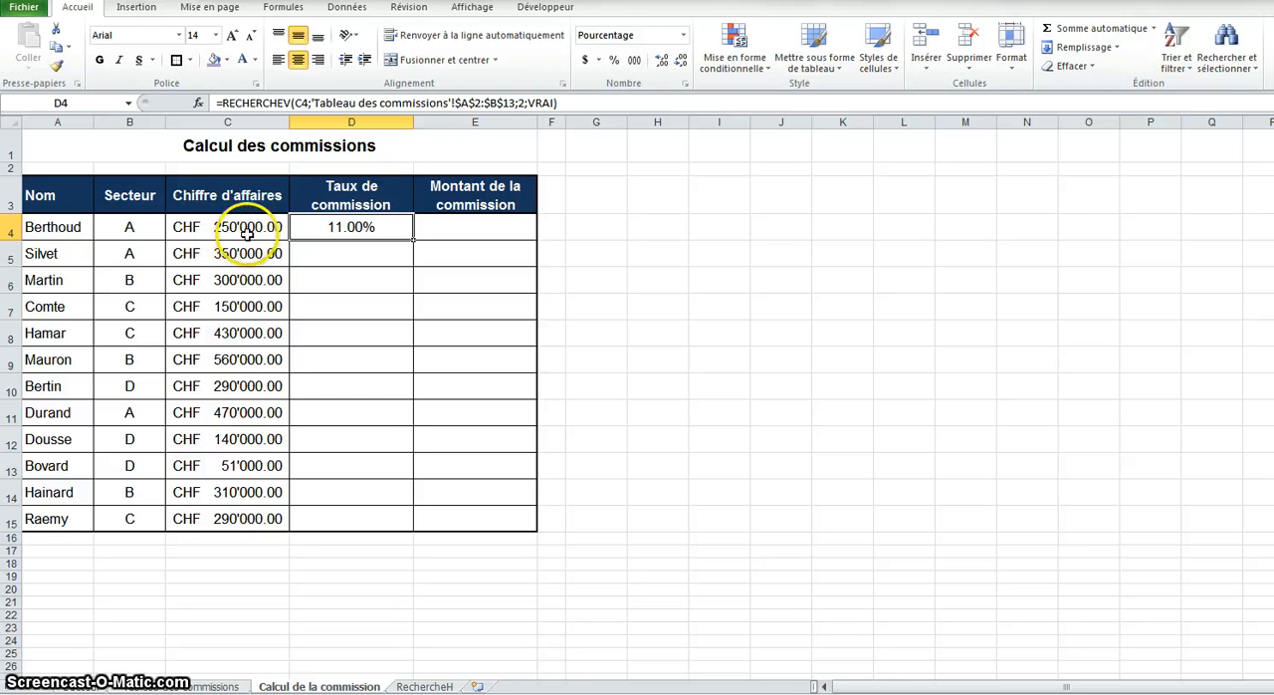
Fill the D4 commission rate formula down to D15, copying the values without the formatting
double_click(412, 241)
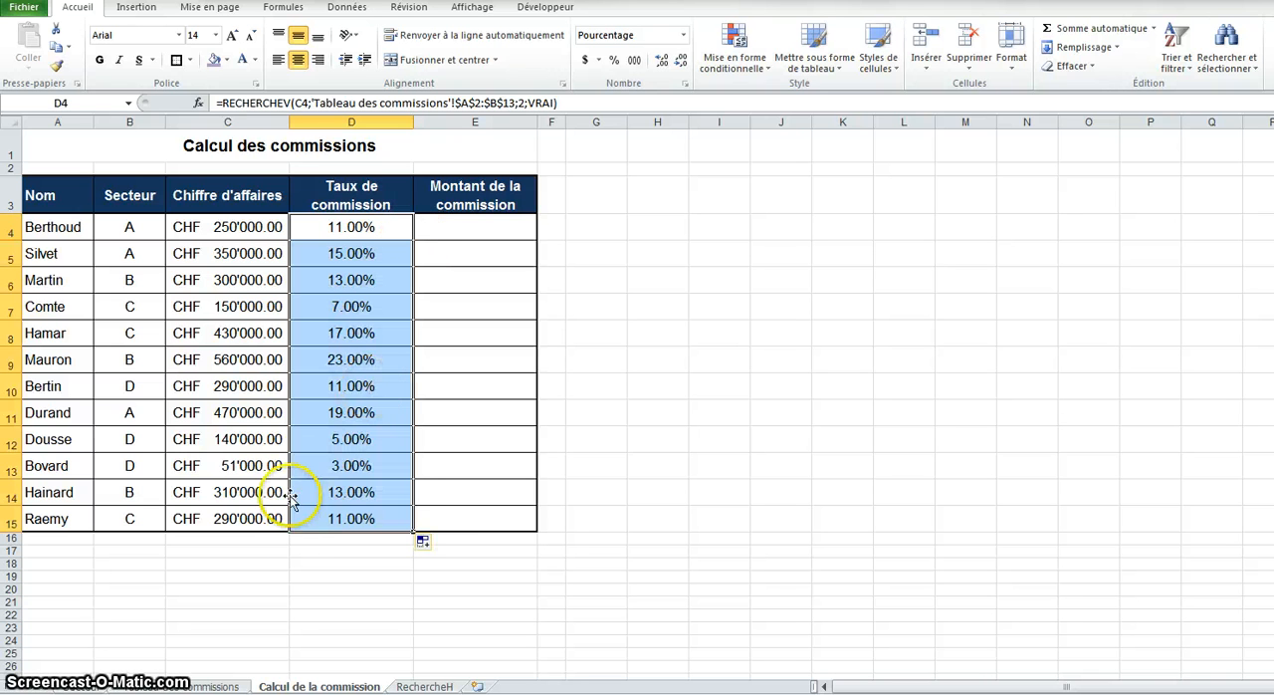
click(425, 544)
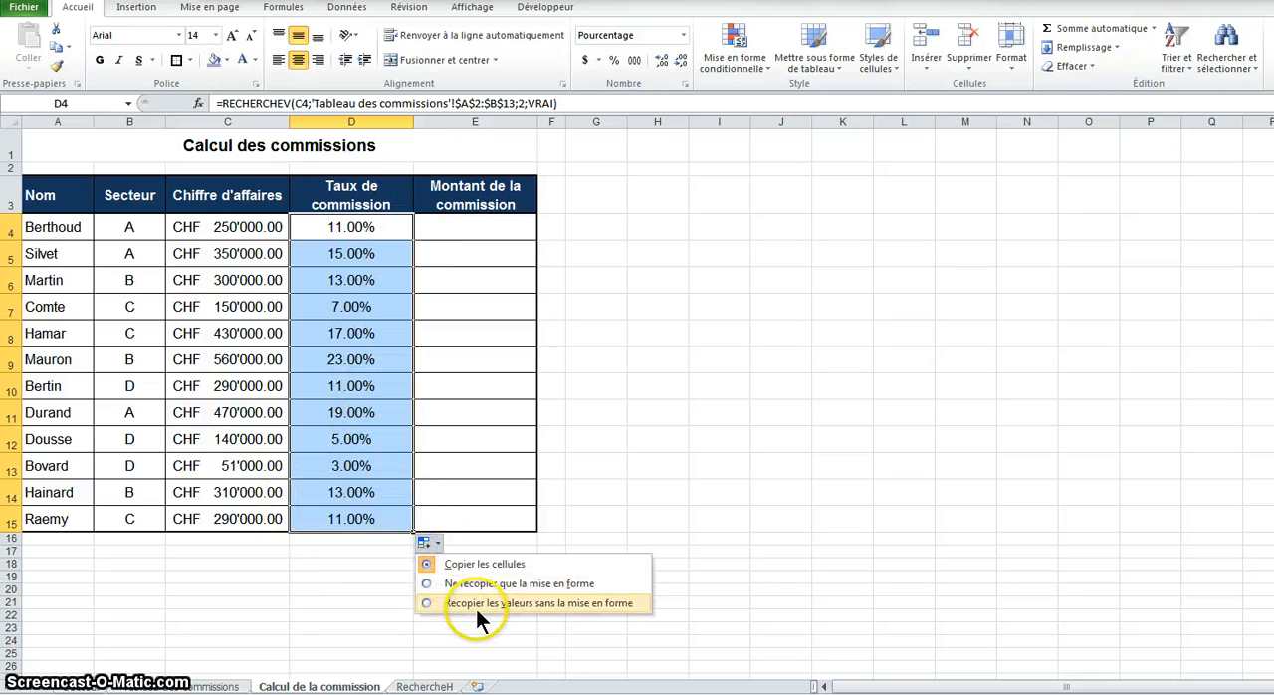
click(540, 600)
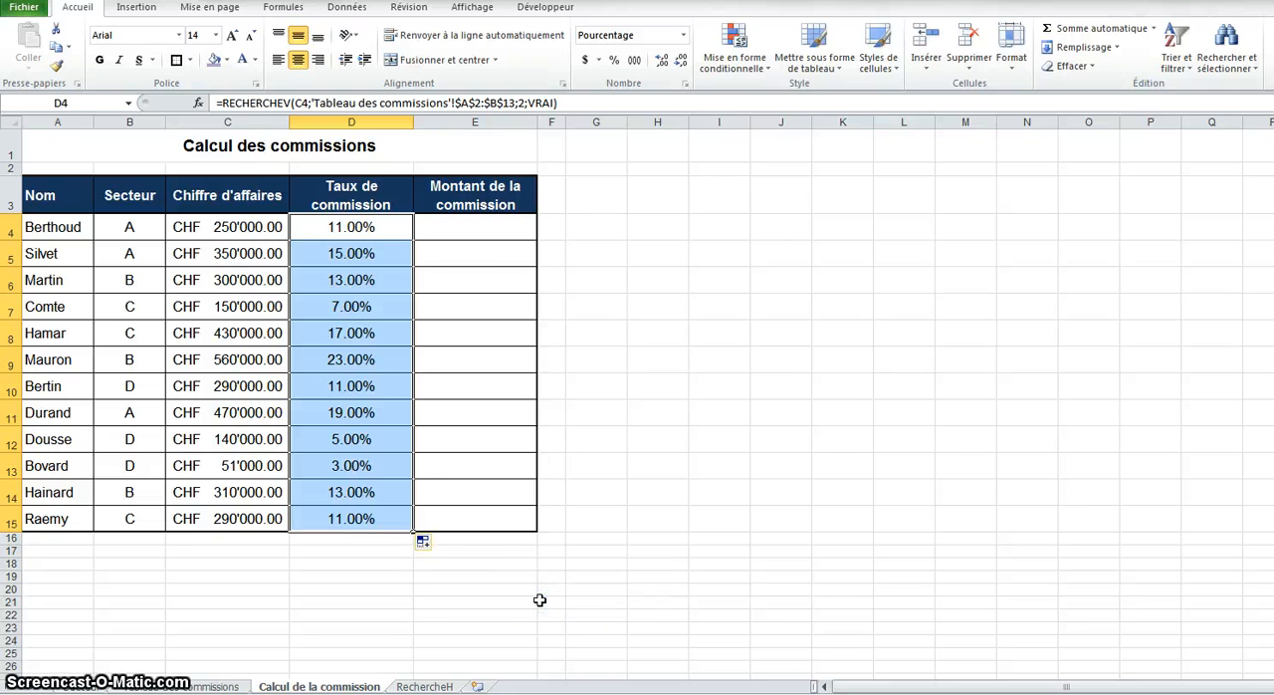
Enter the formula =D4*C4 in cell E4 to calculate the first commission amount
click(500, 232)
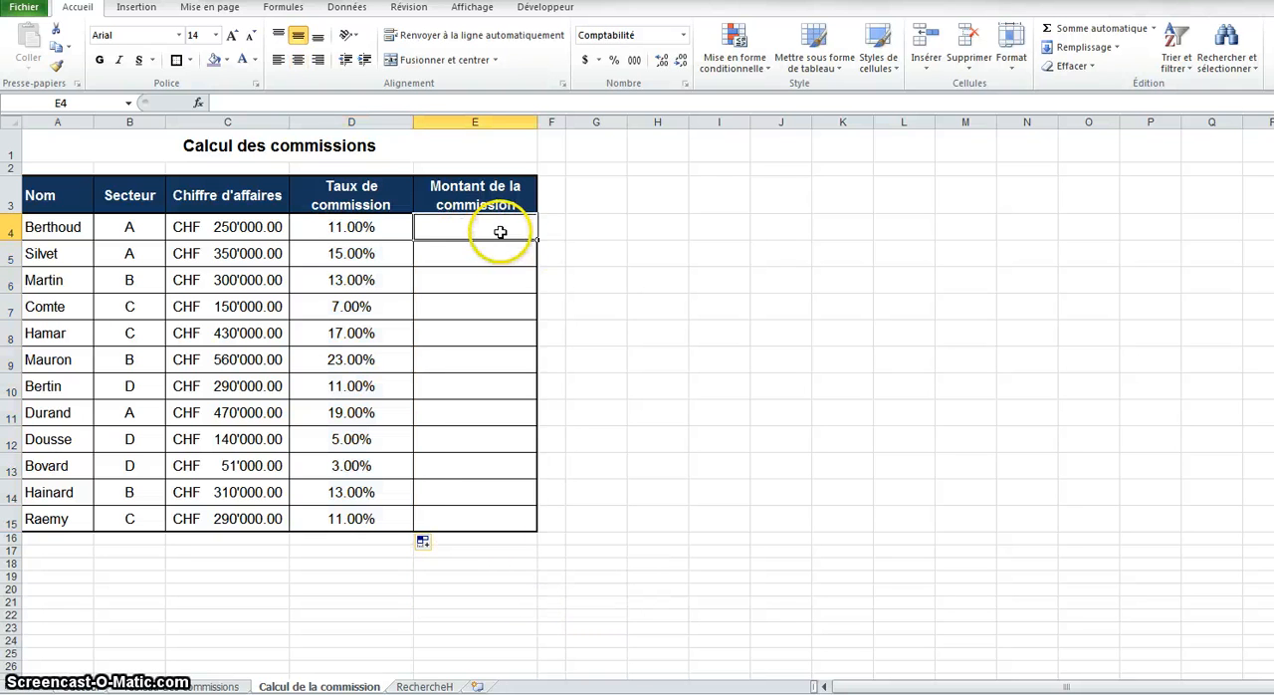
text(=)
click(365, 229)
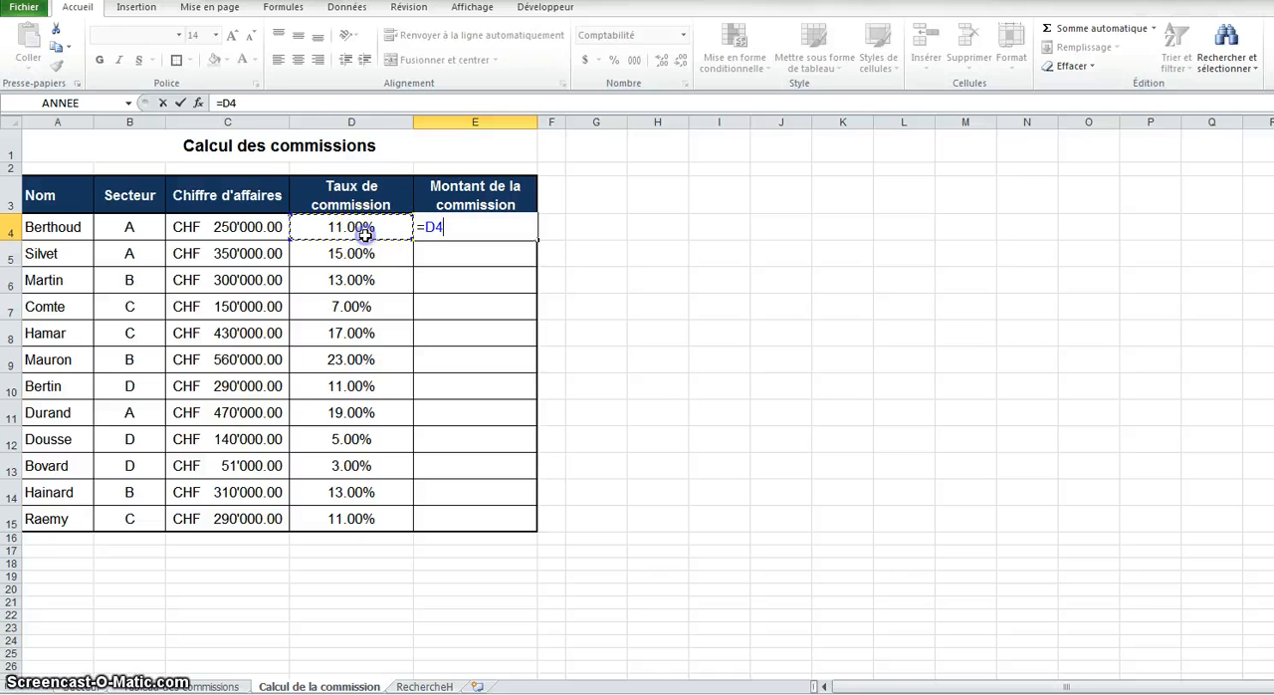
text(*)
click(241, 231)
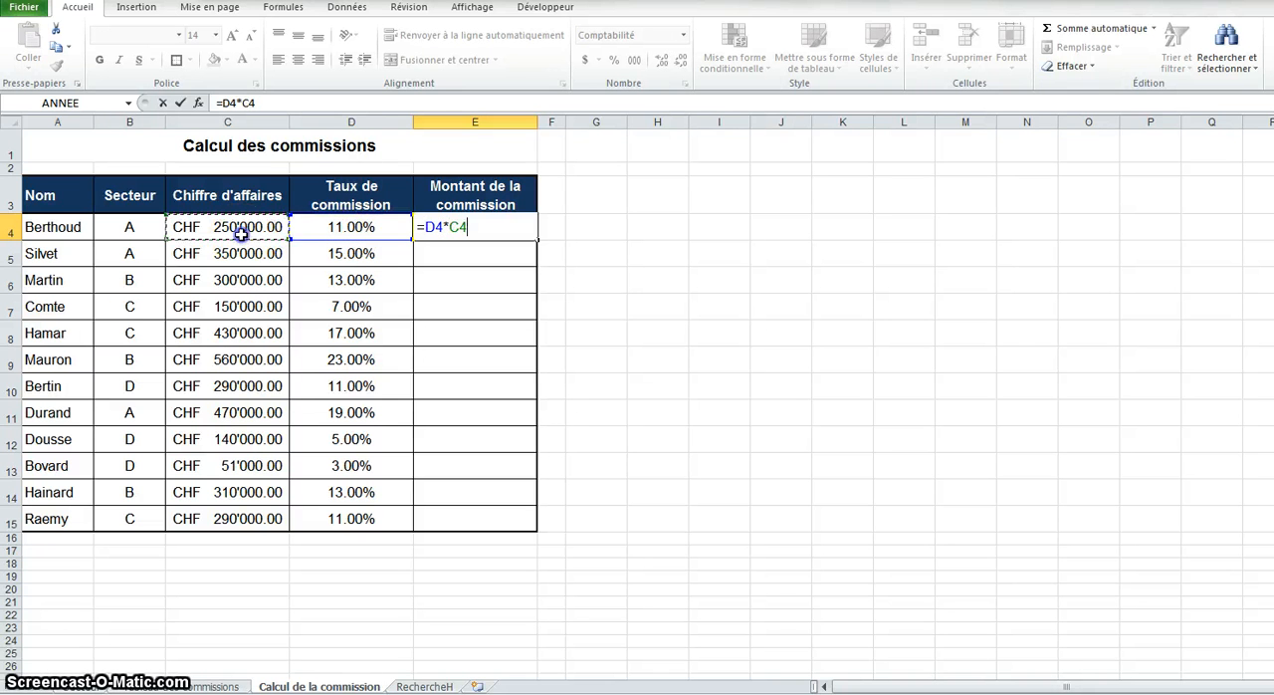
key(Return)
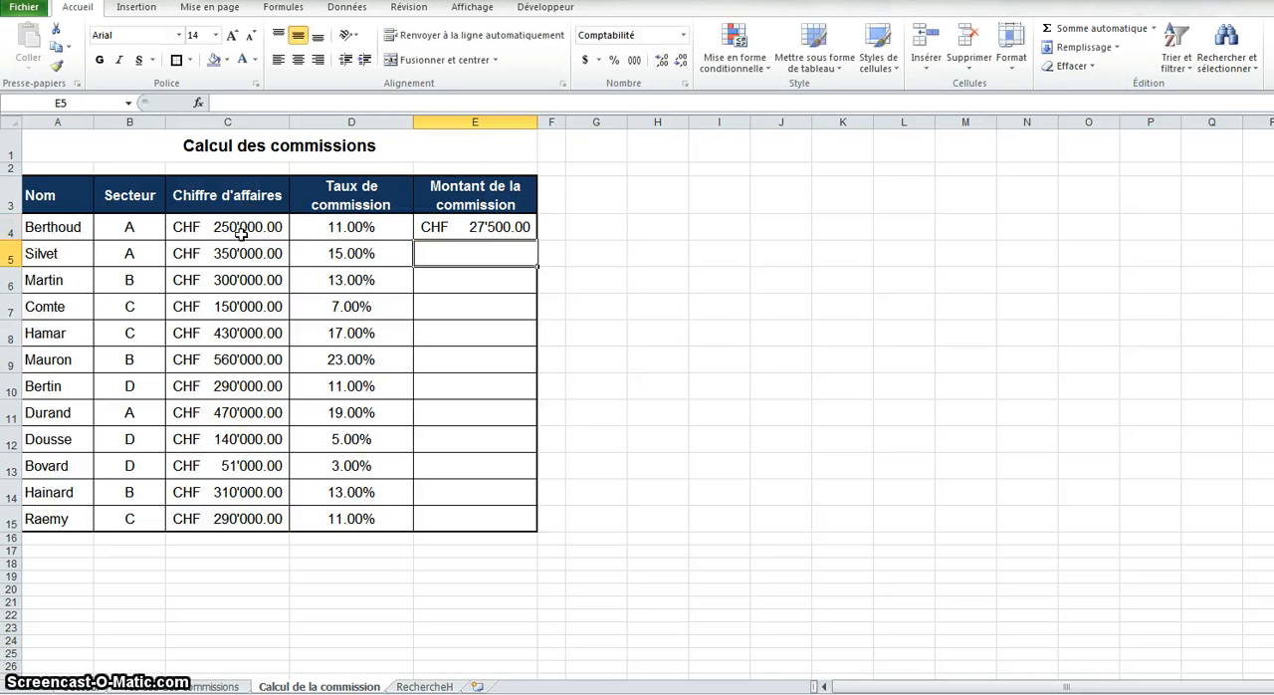
Fill the E4 commission amount formula down to E15, copying the values without the formatting
click(505, 237)
drag(536, 242, 535, 526)
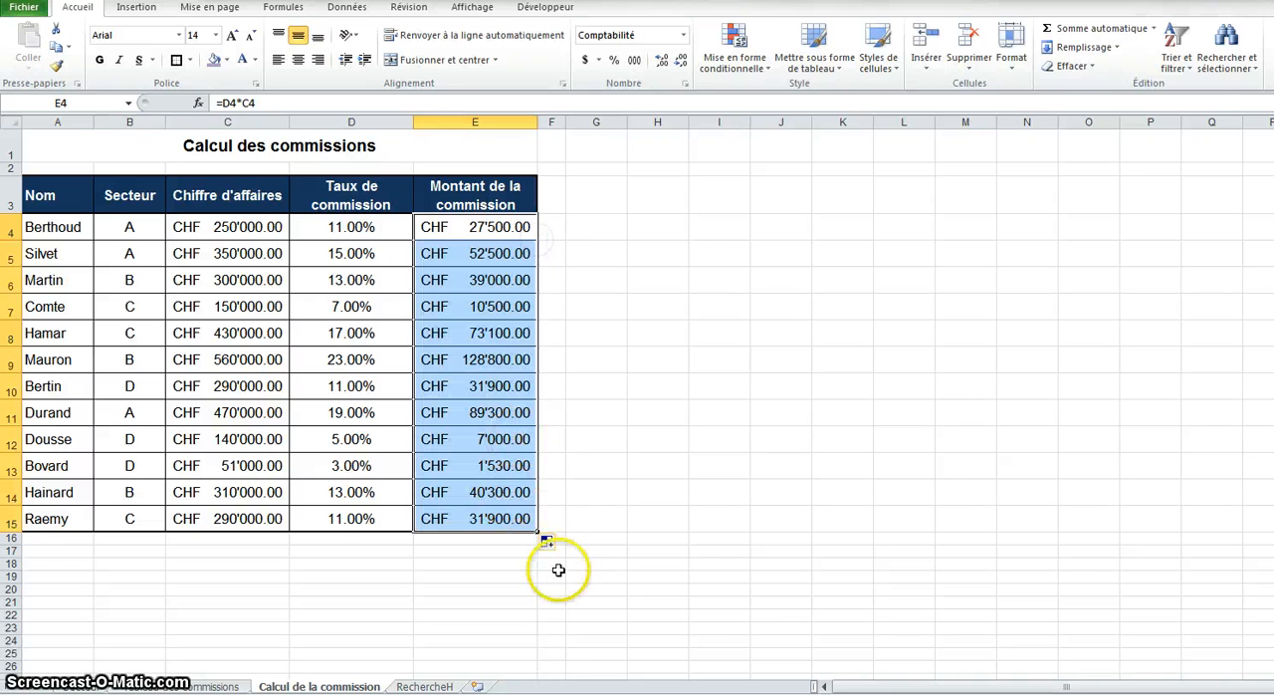
click(554, 542)
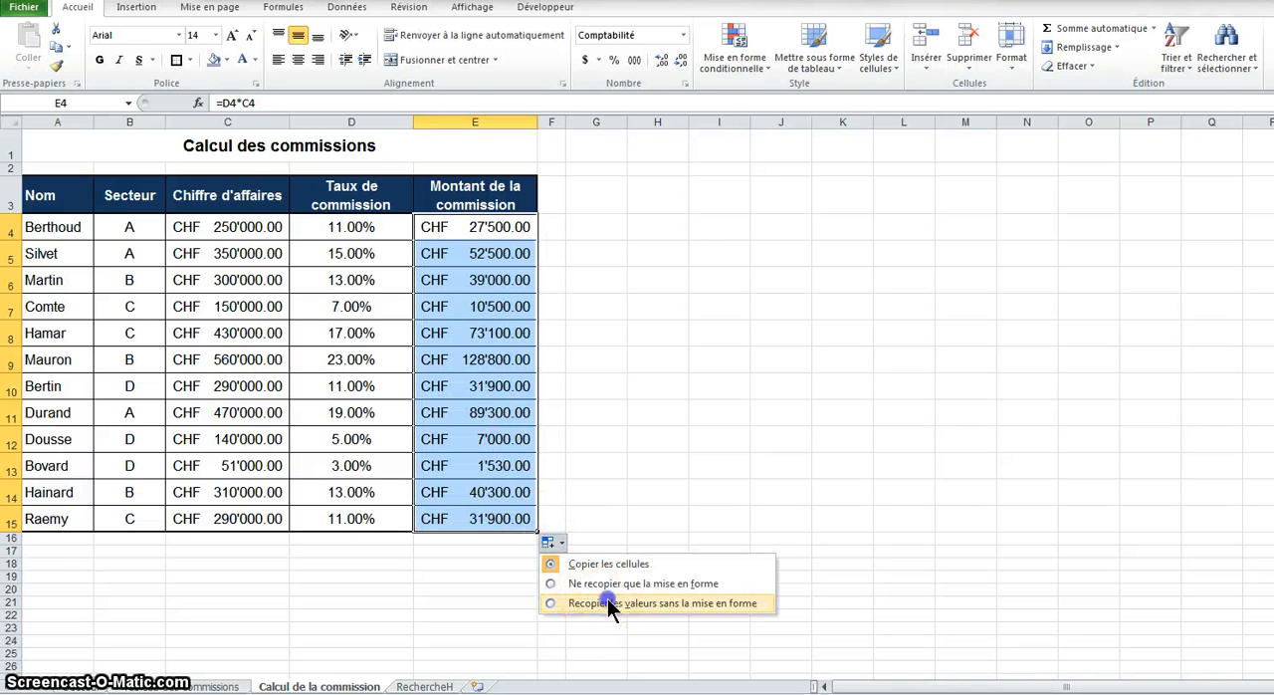
click(607, 600)
click(659, 388)
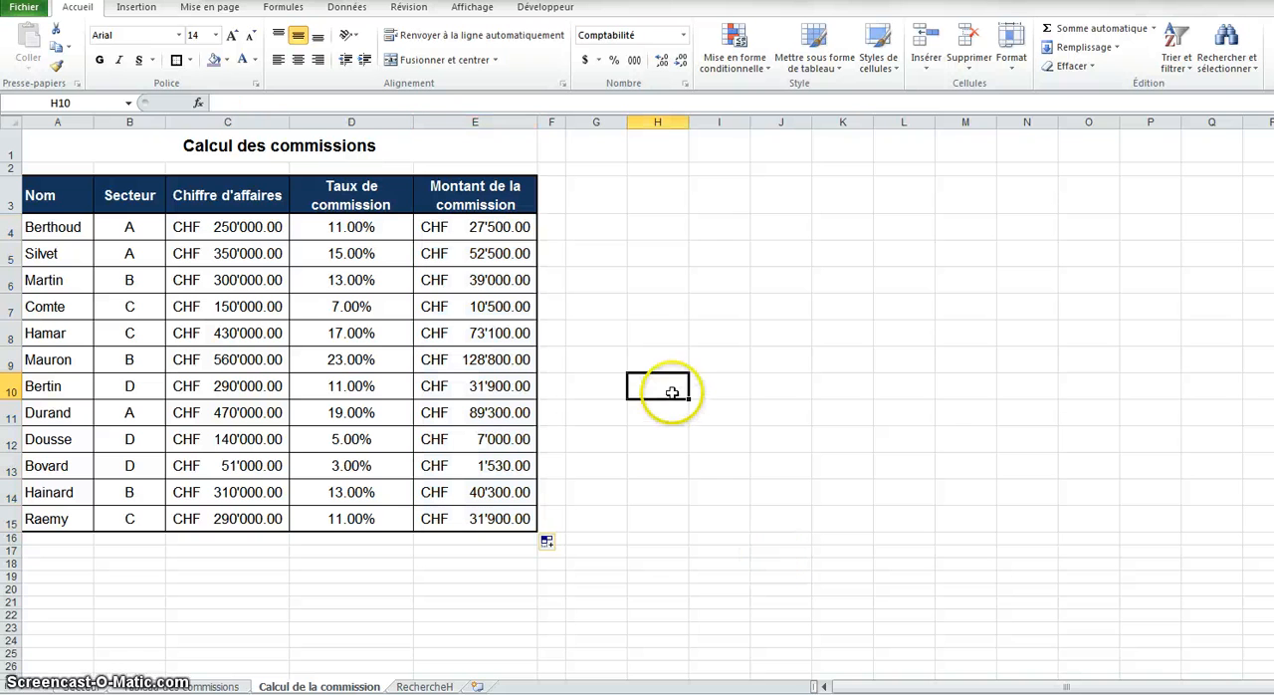